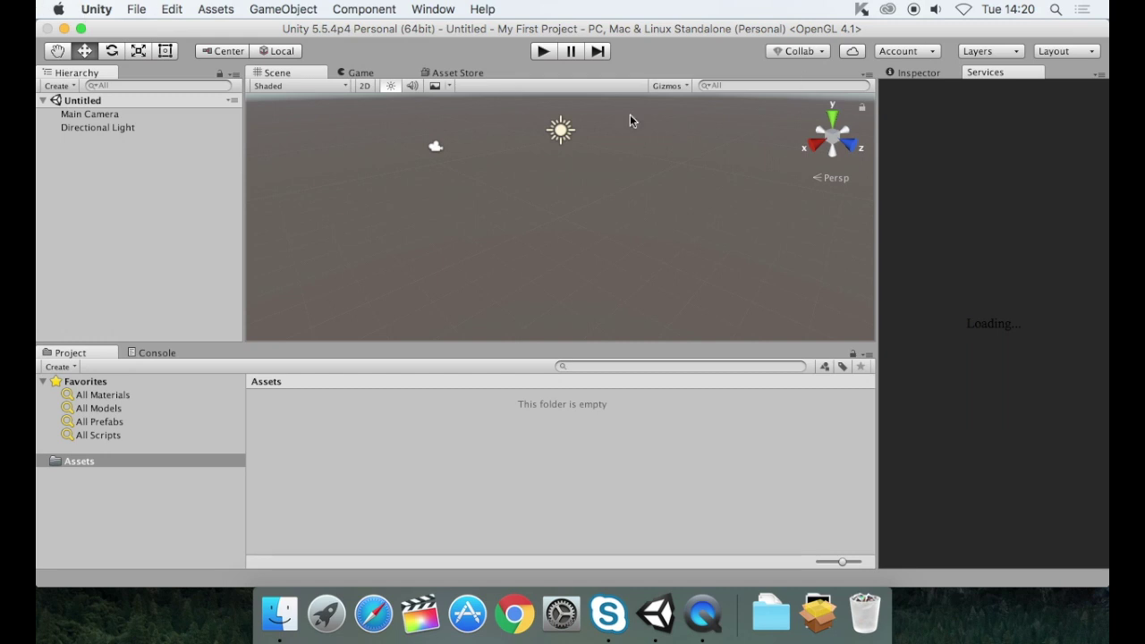
Step: Add a Terrain 3D object to the scene
left_click(392, 86)
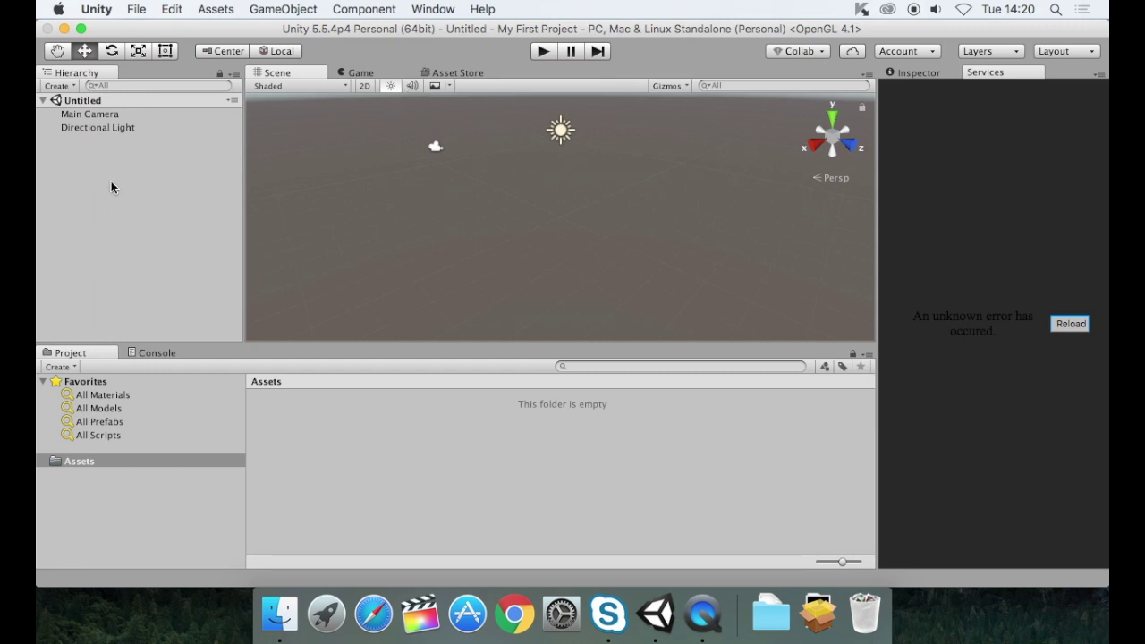
left_click(267, 11)
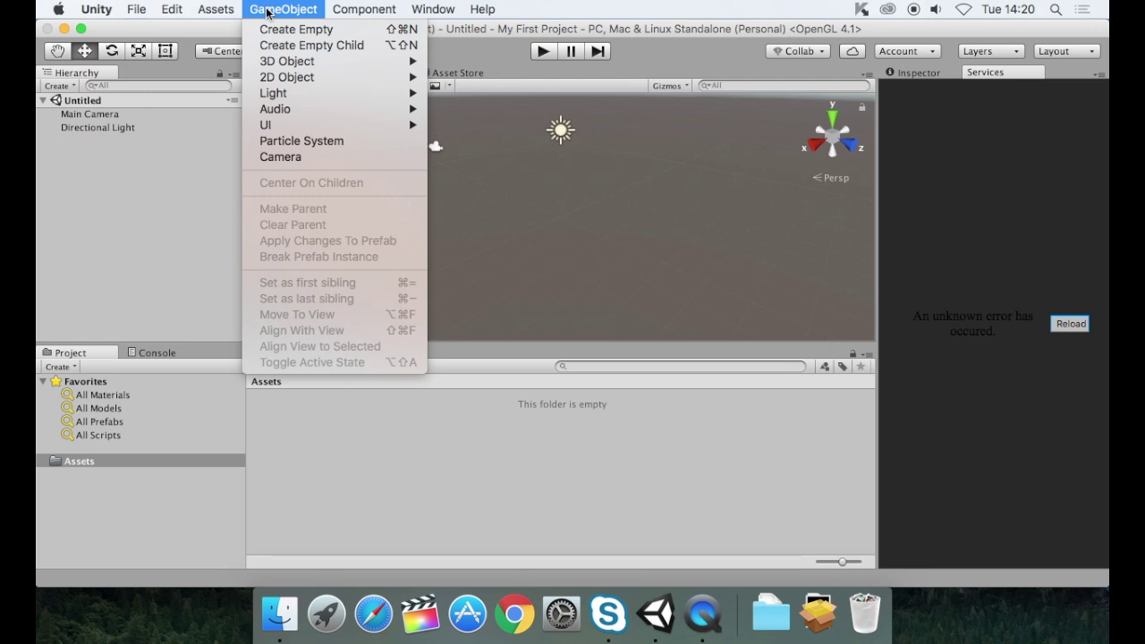
mouse_move(315, 59)
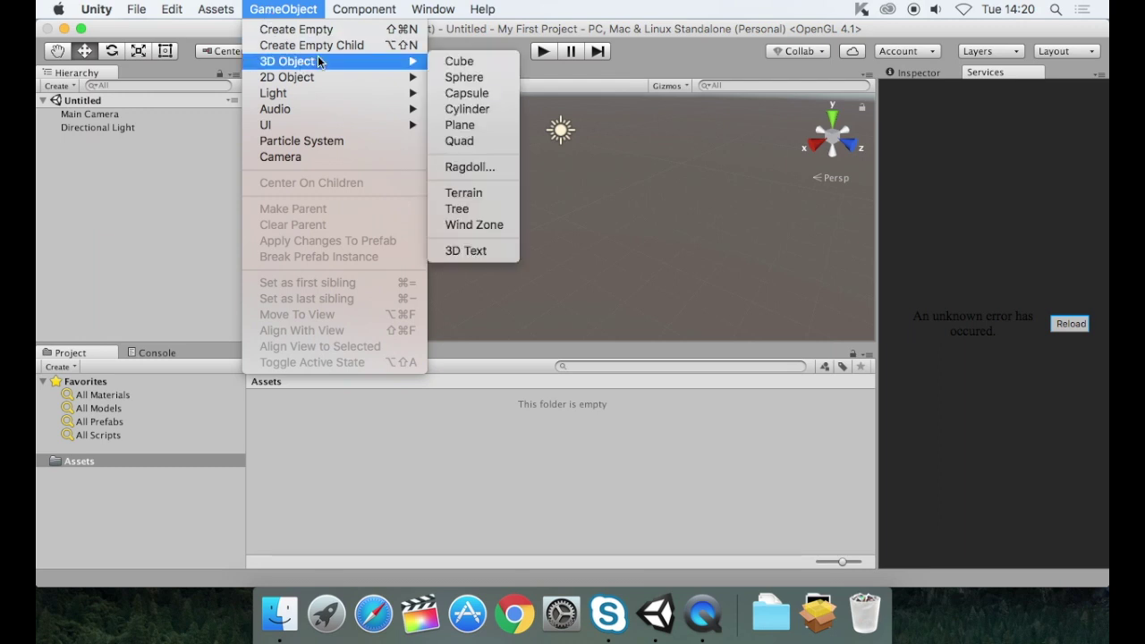
left_click(474, 196)
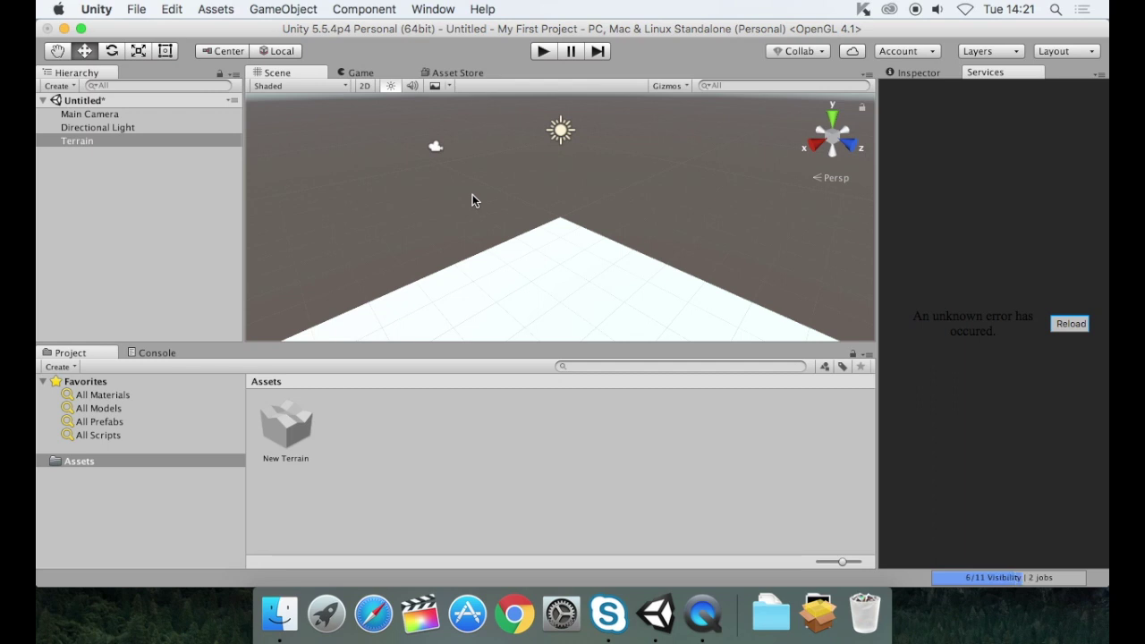
Step: Examine the new terrain in the Scene view from several angles and distances
left_click(57, 52)
left_click_drag(535, 275, 480, 201)
left_click_drag(613, 253, 573, 230)
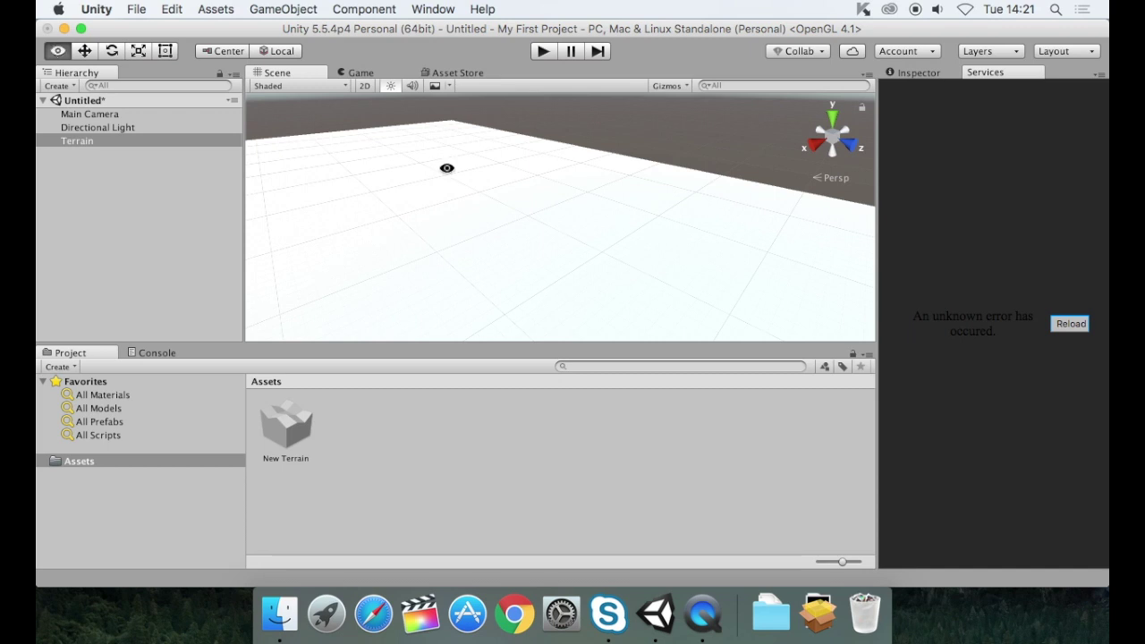
left_click_drag(455, 167, 637, 207, "alt")
left_click_drag(378, 224, 578, 153, "alt")
left_click_drag(537, 209, 537, 152, "ctrl")
left_click_drag(528, 230, 396, 179, "alt")
left_click_drag(550, 277, 524, 160, "alt")
left_click_drag(521, 269, 491, 247, "alt")
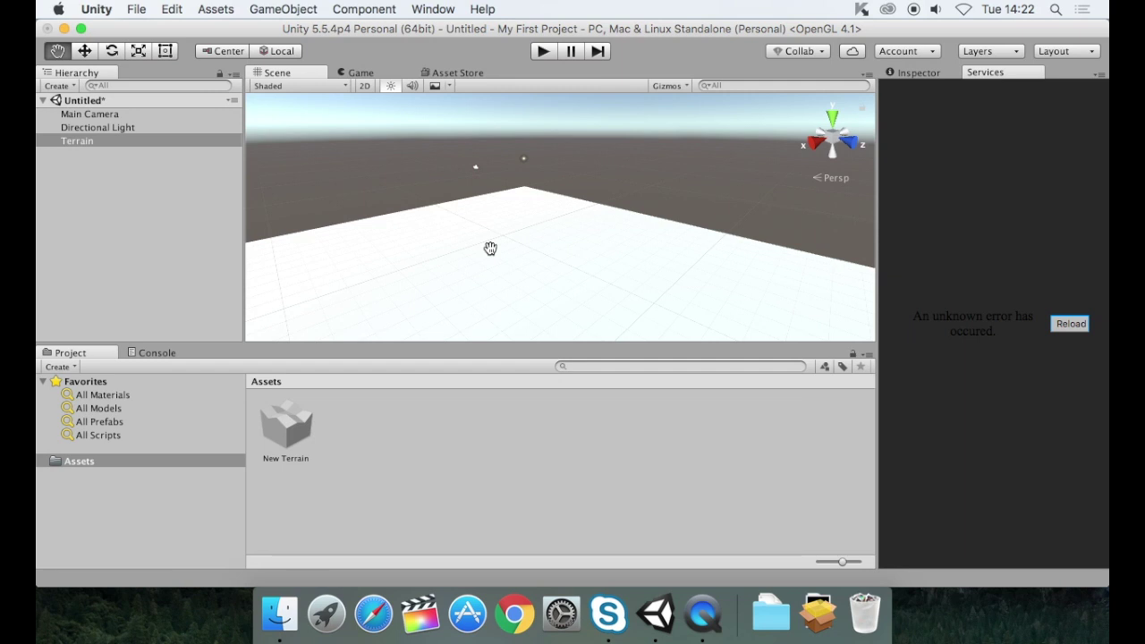
Step: Frame the terrain, show its properties in the Inspector and activate the Raise / Lower Terrain tool
double_click(96, 141)
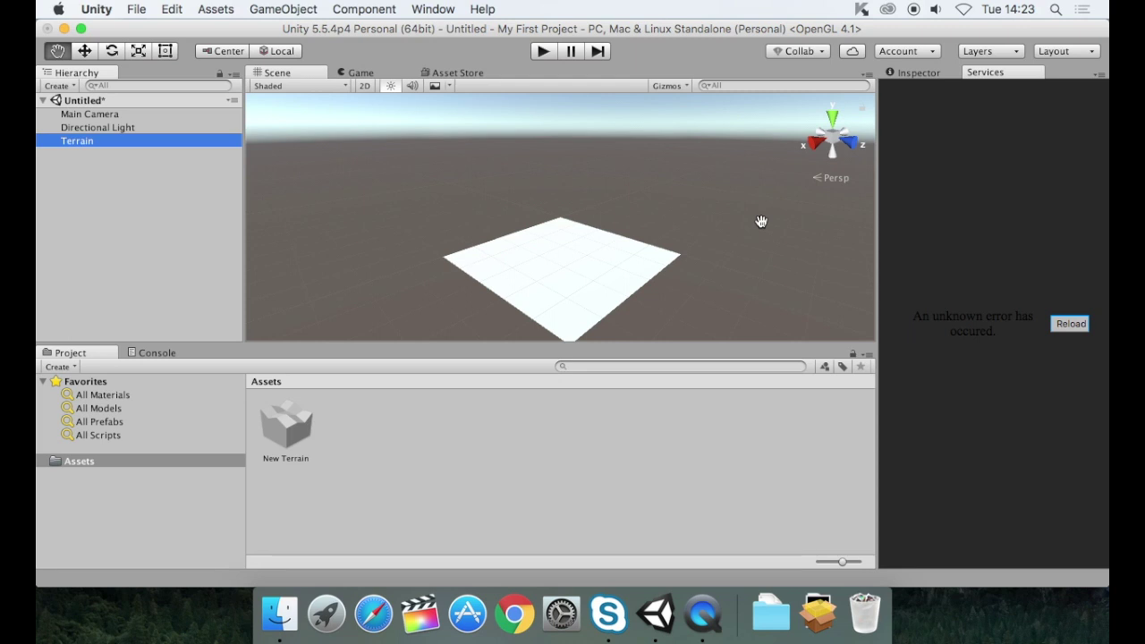
left_click(926, 73)
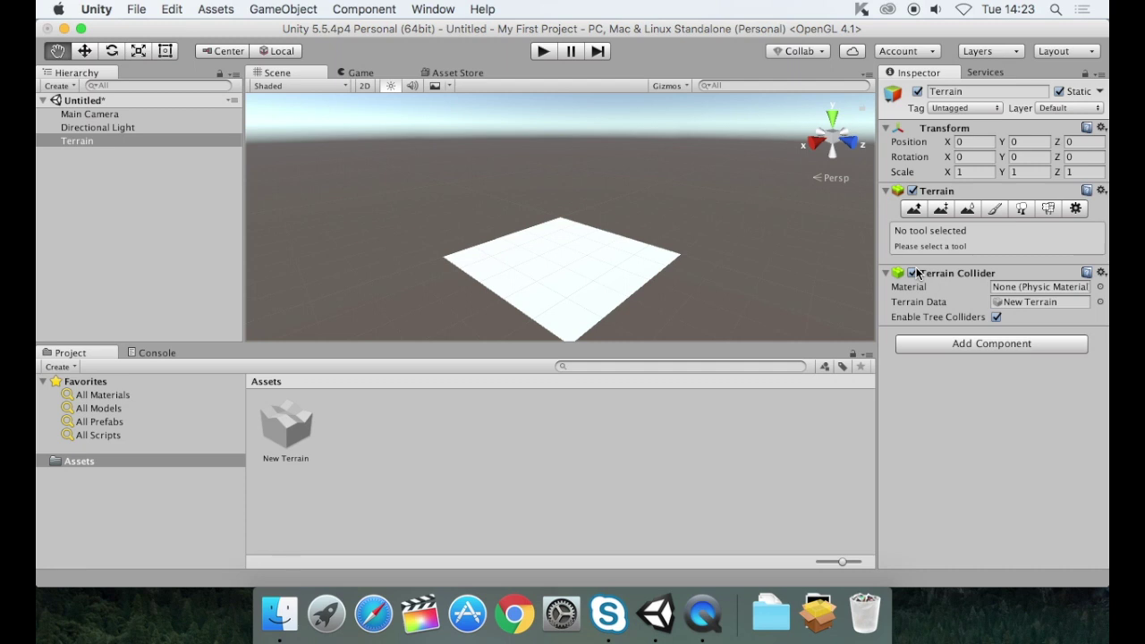
left_click(913, 209)
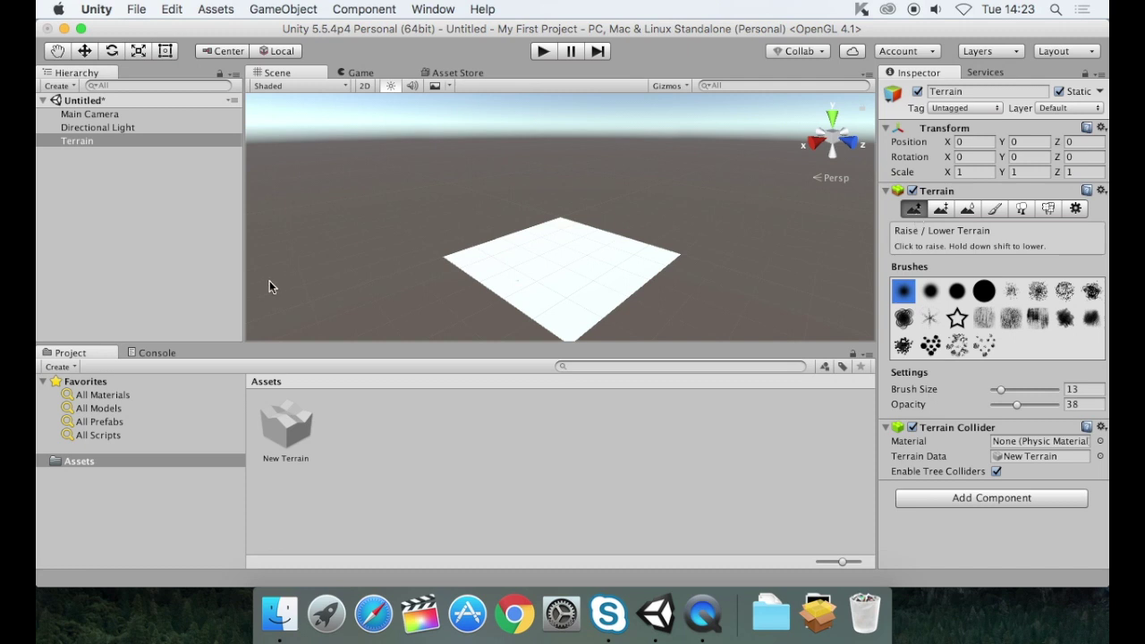
Step: Raise a trail of small bumps across the middle of the terrain with the soft round brush
left_click(558, 268)
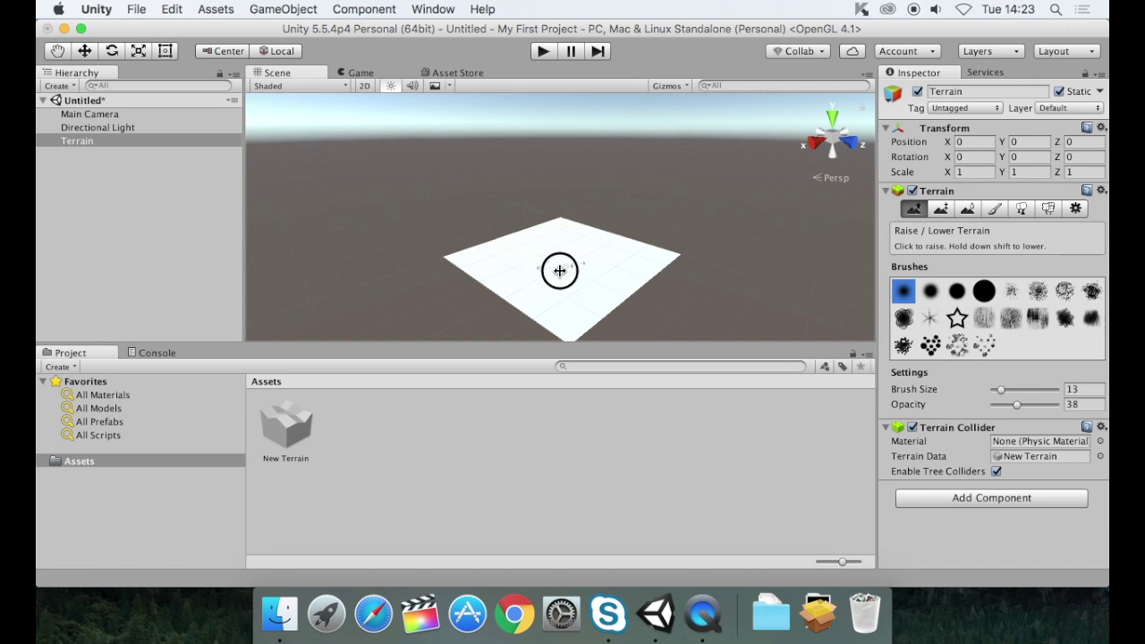
left_click_drag(546, 273, 557, 243, "alt")
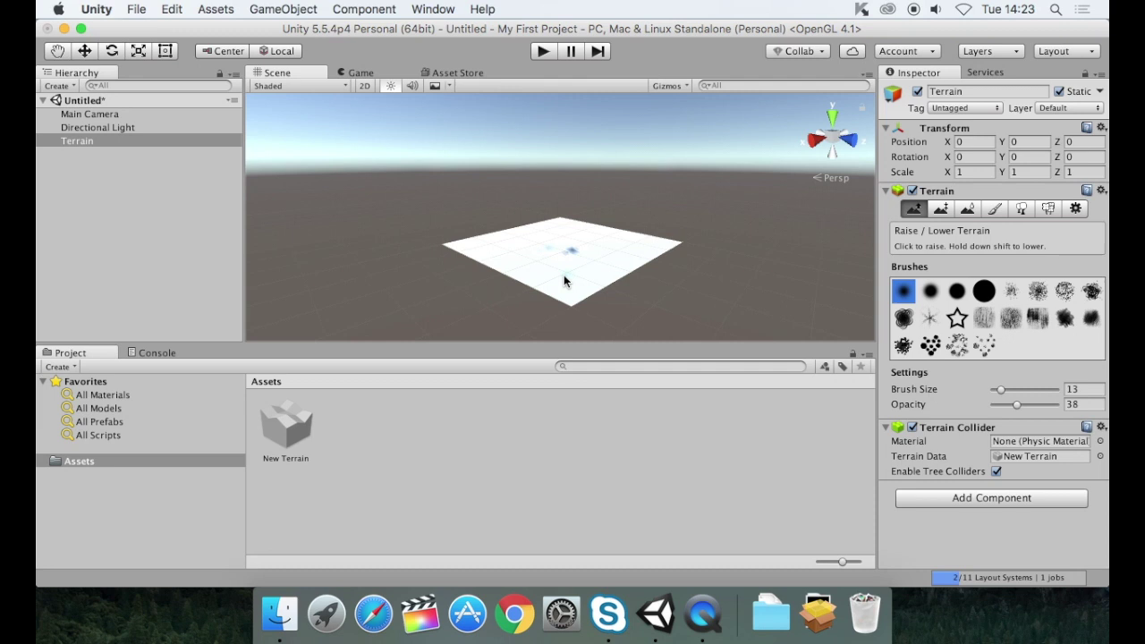
right_click_drag(509, 266, 601, 357, "alt")
left_click_drag(533, 308, 519, 258, "alt")
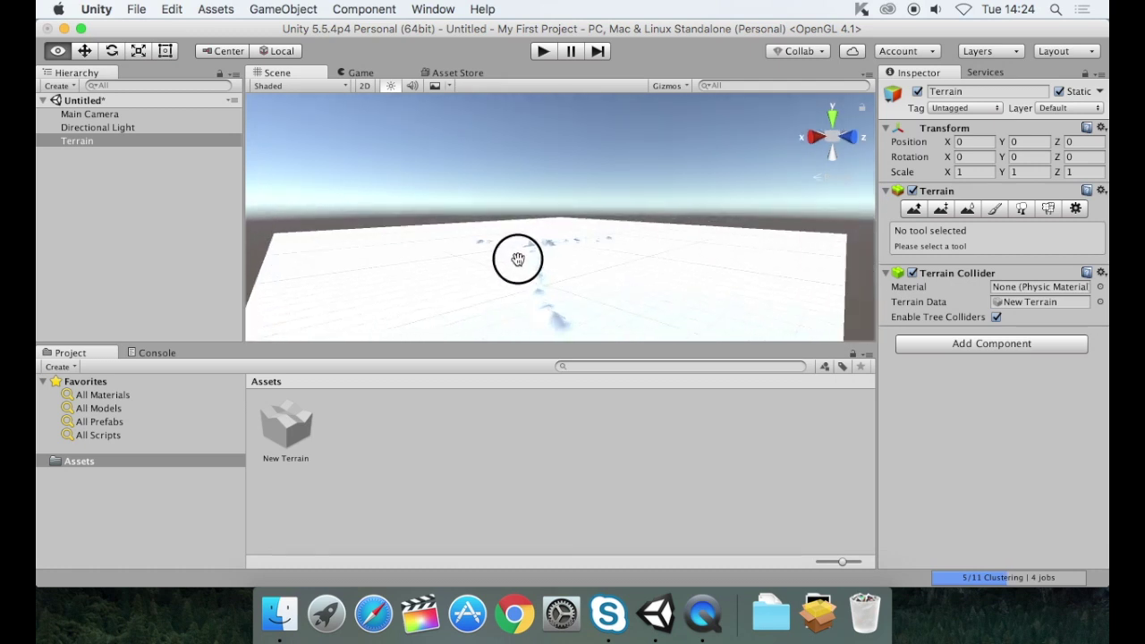
Step: Raise a cluster of sharp peaks beside the small bumps using Raise / Lower Terrain
left_click(56, 52)
left_click_drag(442, 261, 456, 283)
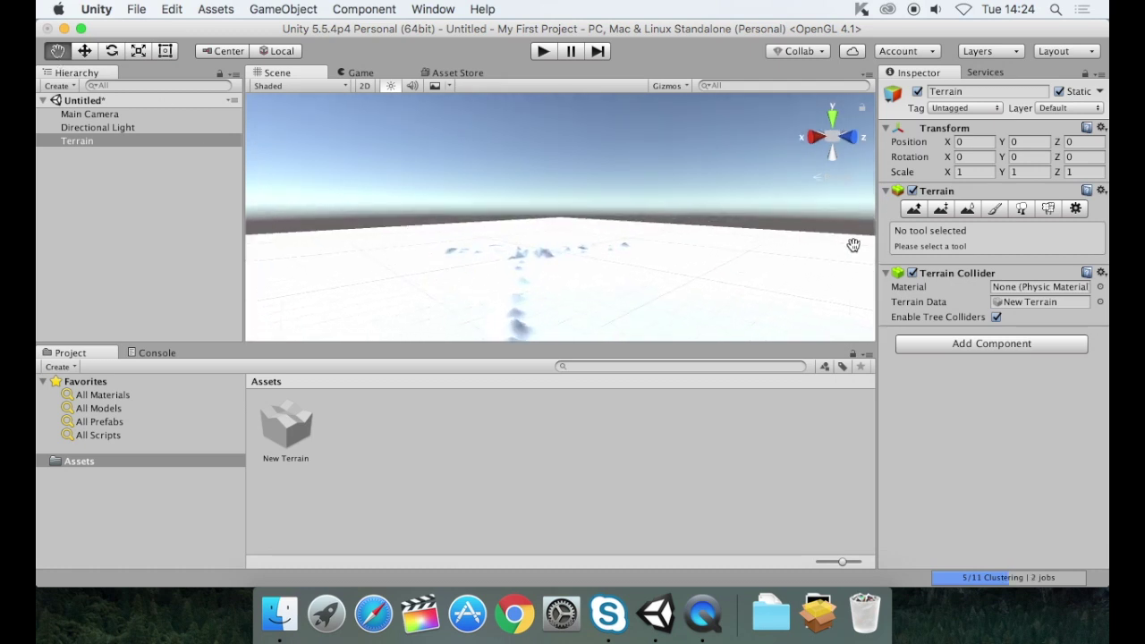
left_click(913, 211)
mouse_move(715, 286)
left_mouse_down()
mouse_move(635, 286)
mouse_move(641, 266)
mouse_move(728, 276)
mouse_move(720, 283)
left_mouse_up()
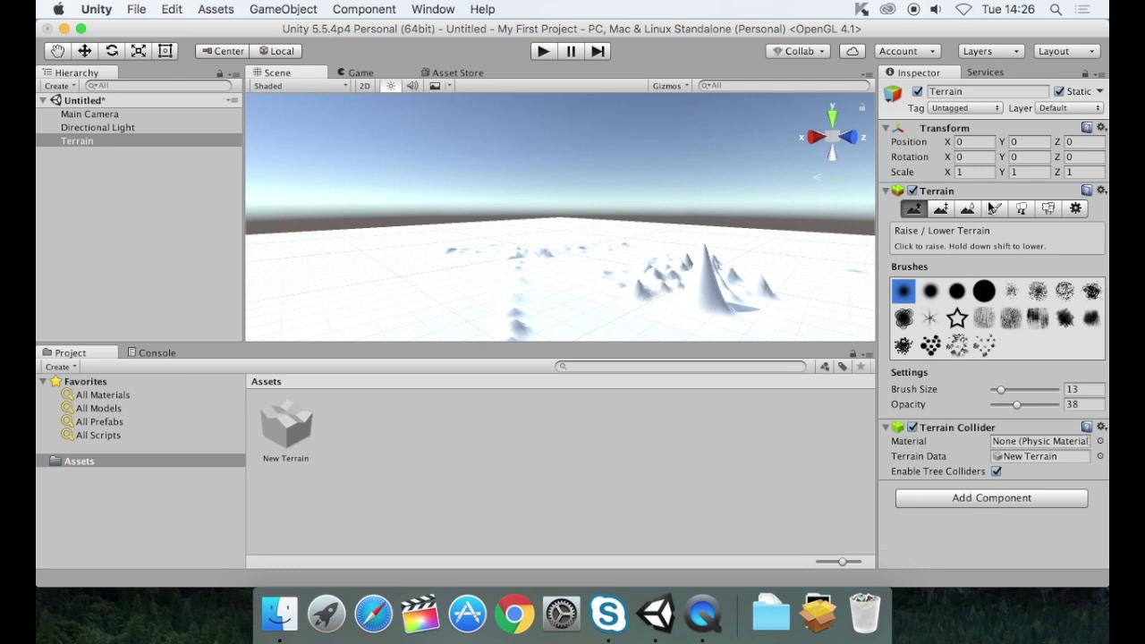
Step: Set the Paint Height value to 100 and flatten the whole terrain to it
left_click(942, 209)
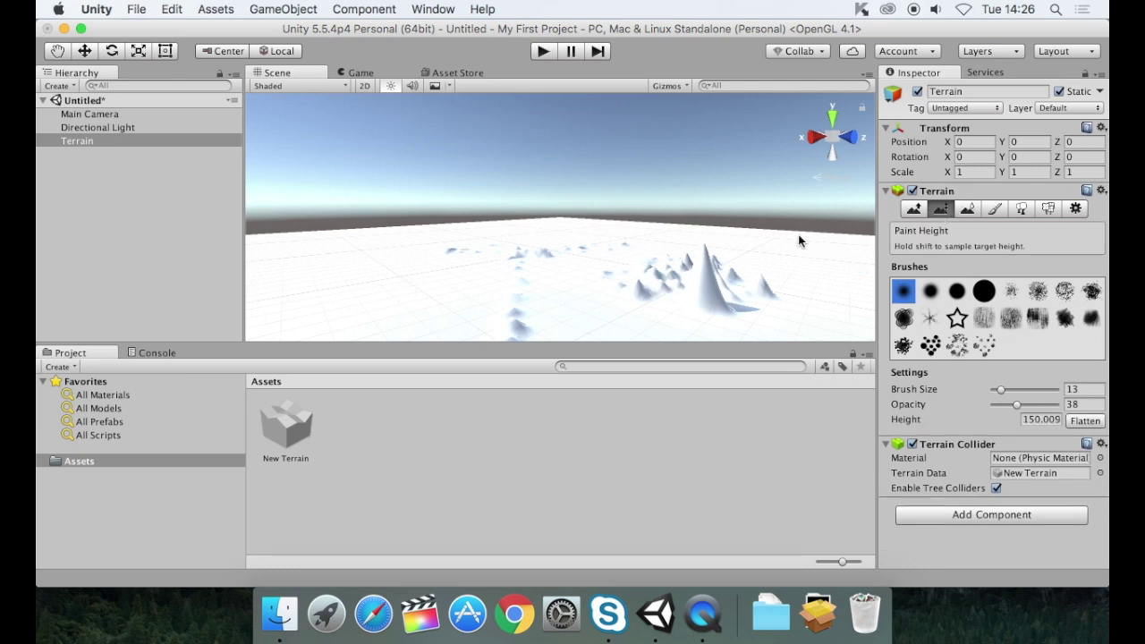
left_click(1077, 211)
mouse_move(1104, 308)
left_mouse_down()
mouse_move(1088, 478)
mouse_move(1102, 322)
left_mouse_up()
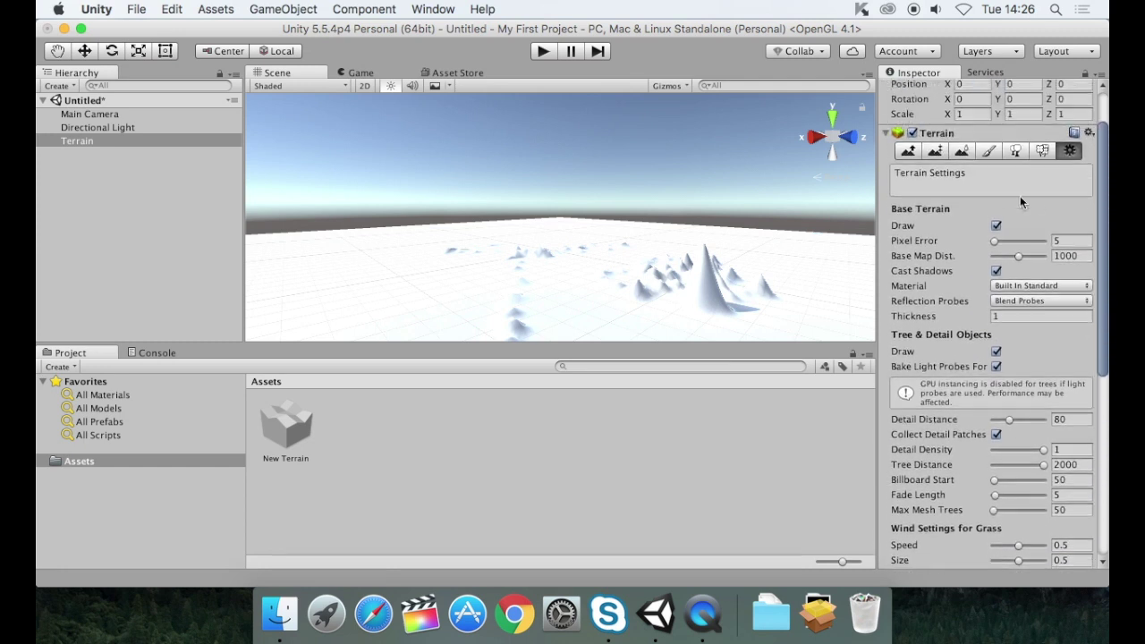
left_click(936, 149)
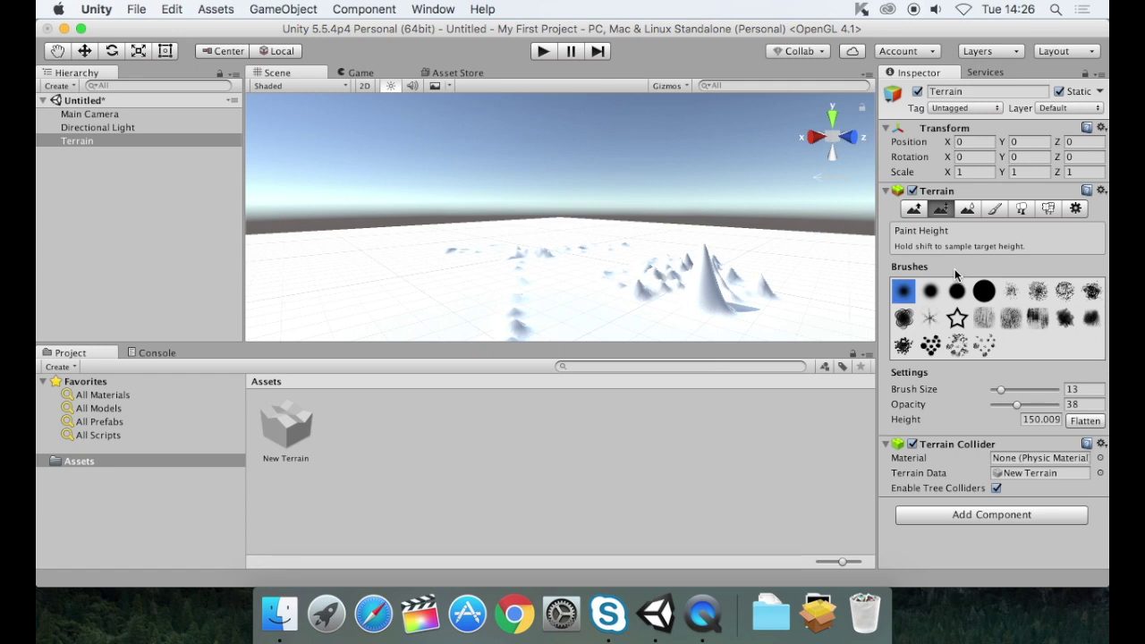
left_click(1043, 421)
left_click(1042, 420)
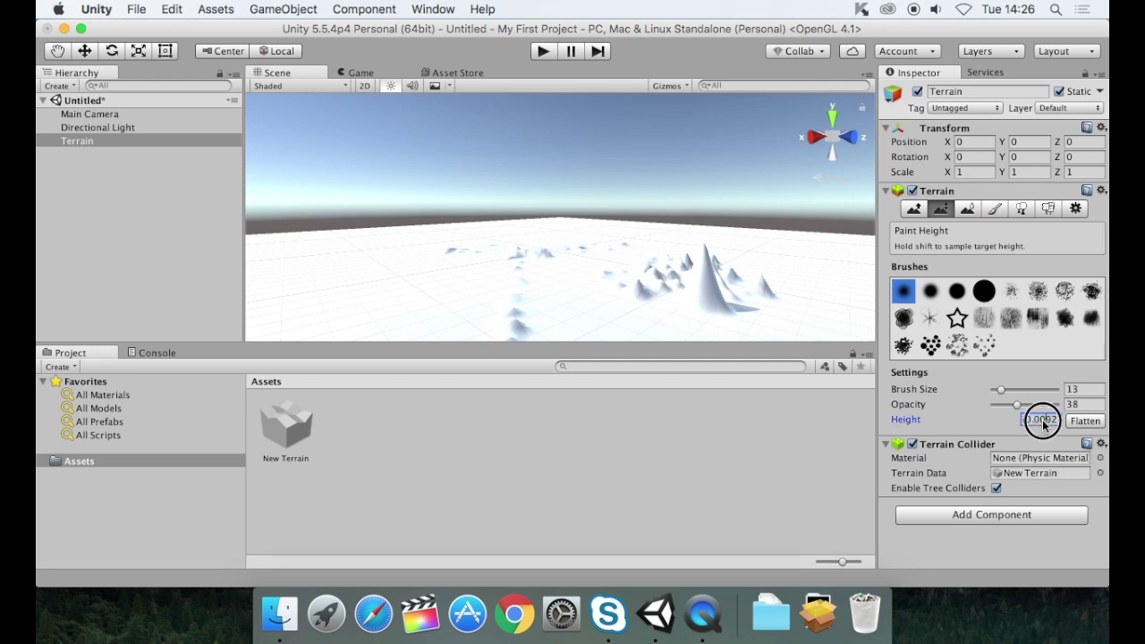
left_click_drag(1056, 419, 984, 419)
type("100")
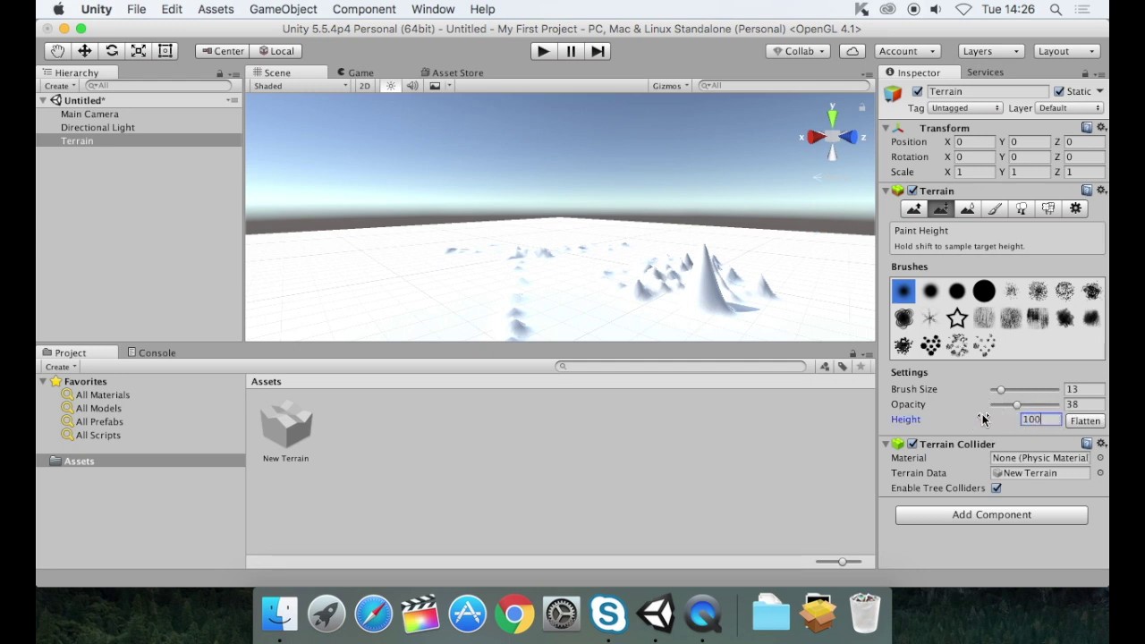
left_click(1085, 421)
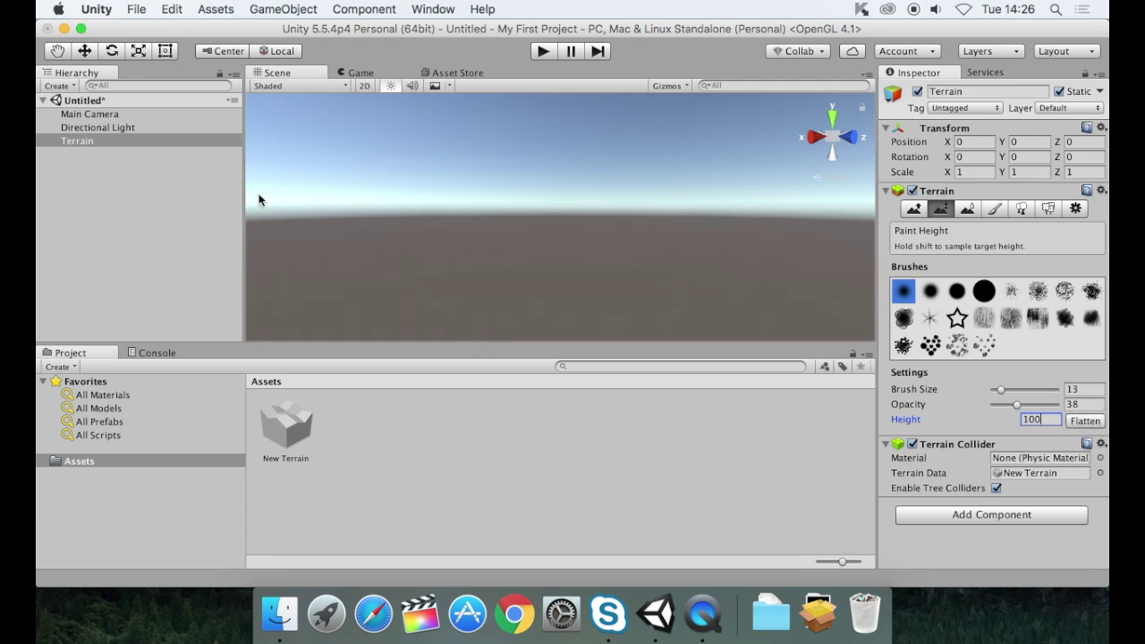
Step: Carve a chain of deep pits across the flat terrain by lowering it with the Raise / Lower Terrain tool
left_click(75, 143)
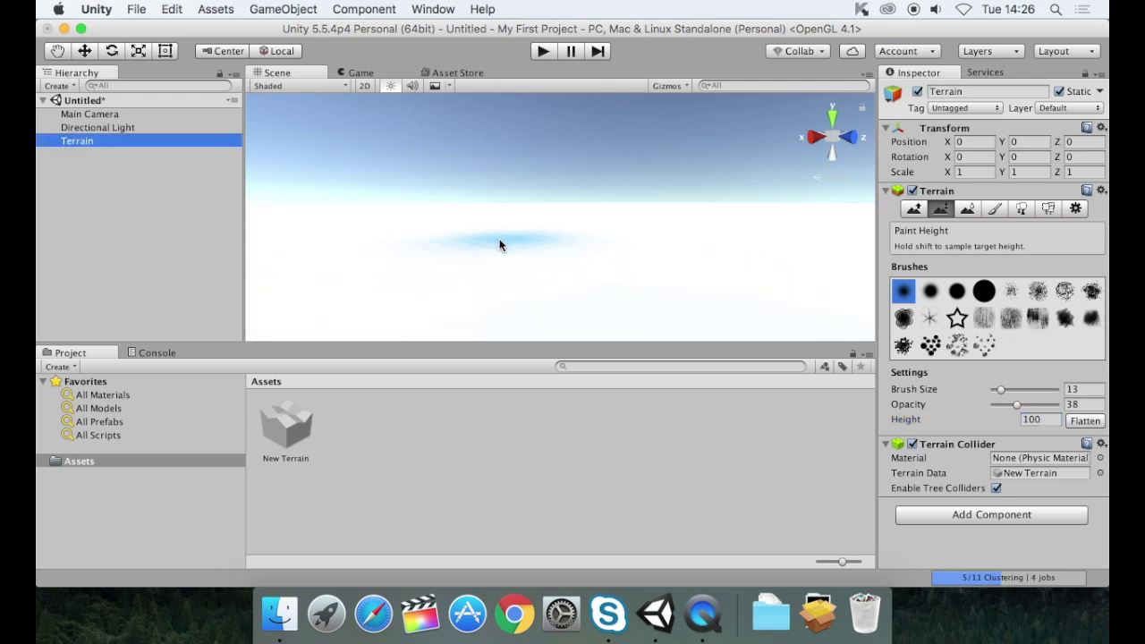
key("alt")
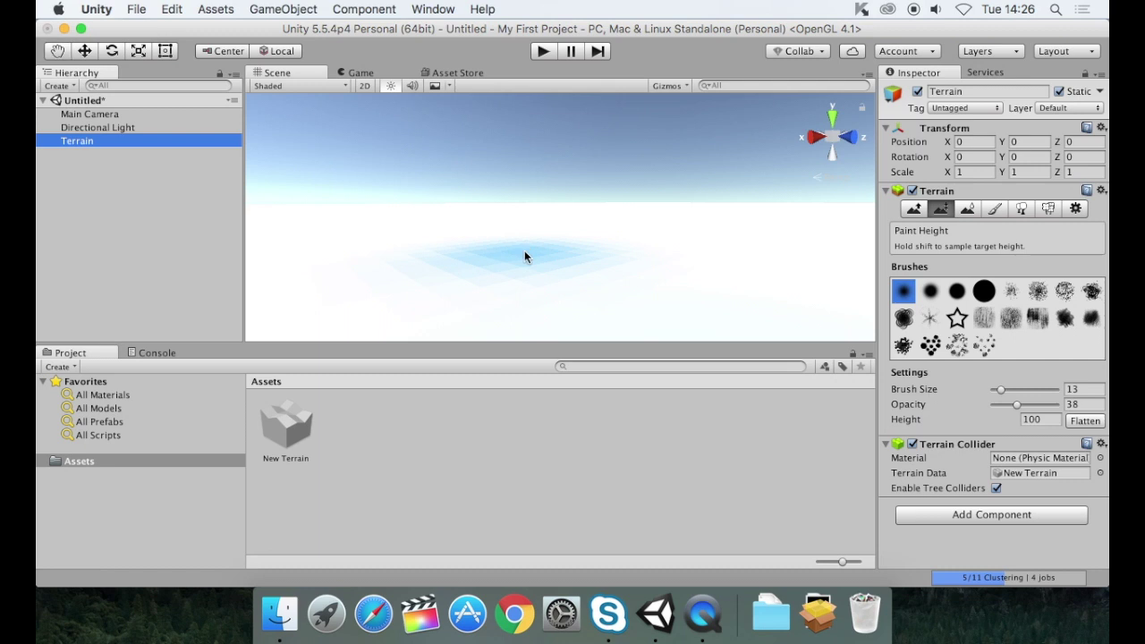
left_click_drag(524, 252, 530, 279, "alt")
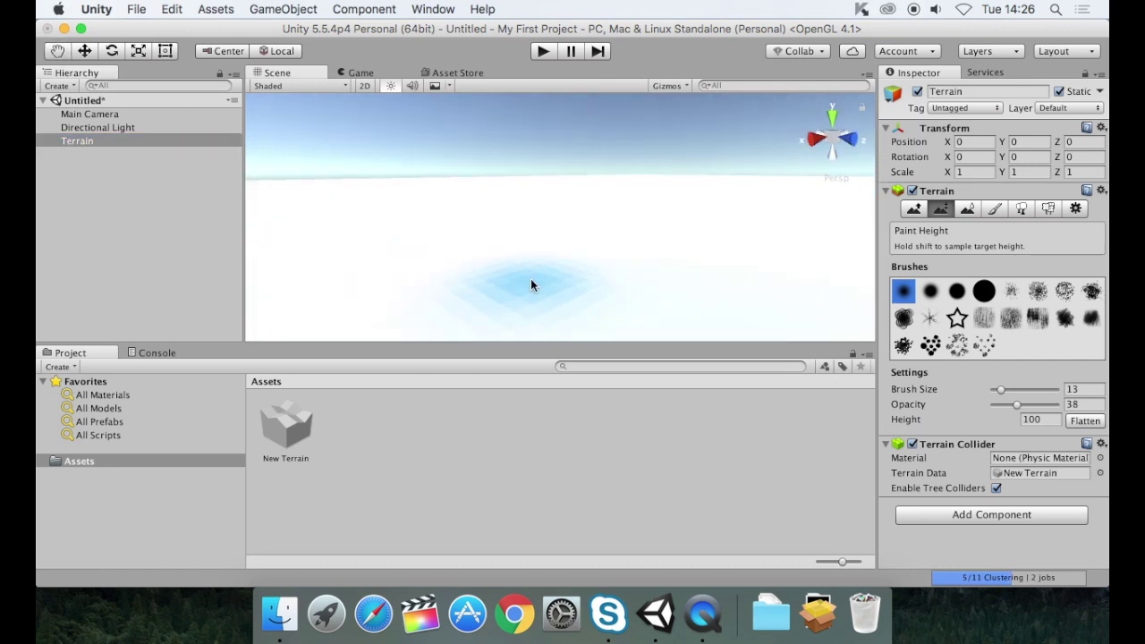
key("q")
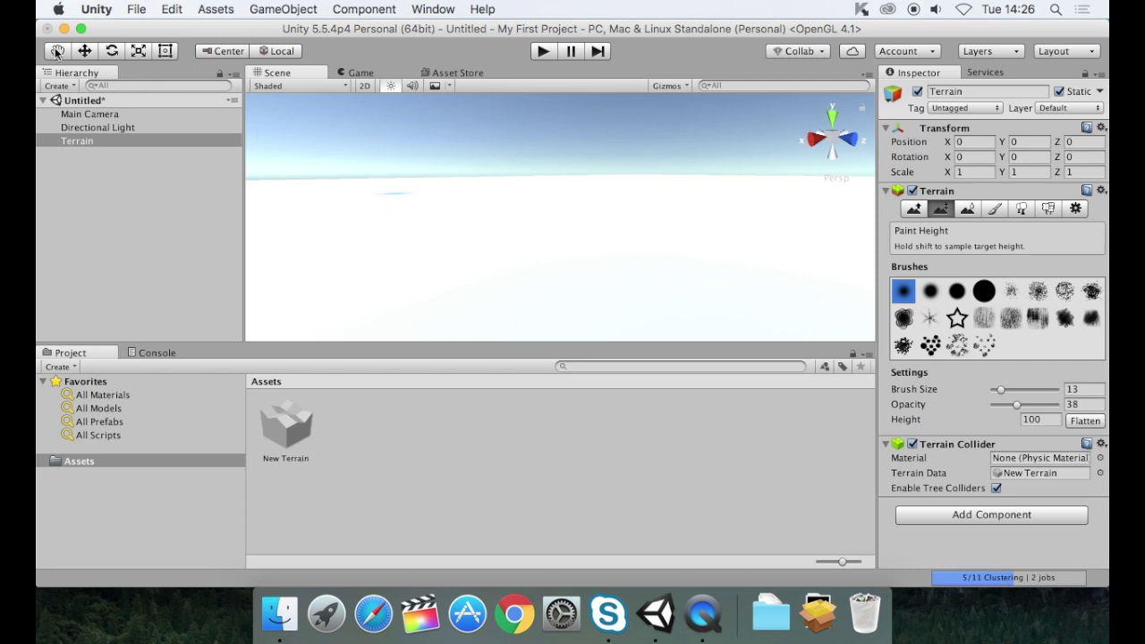
mouse_move(417, 244)
left_mouse_down()
mouse_move(468, 293)
mouse_move(442, 153)
left_mouse_up()
mouse_move(535, 285)
left_mouse_down()
mouse_move(504, 258)
mouse_move(544, 253)
mouse_move(503, 259)
mouse_move(567, 283)
mouse_move(532, 284)
left_mouse_up()
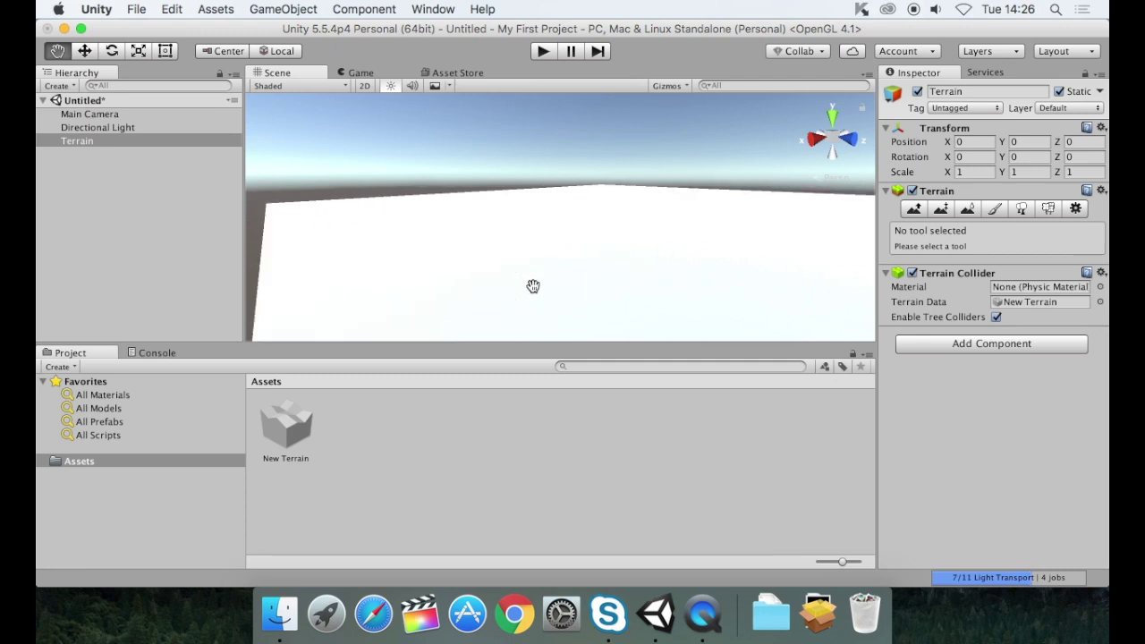
left_click(913, 209)
mouse_move(718, 263)
left_mouse_down()
mouse_move(636, 281)
mouse_move(715, 281)
mouse_move(653, 301)
mouse_move(767, 296)
mouse_move(685, 309)
mouse_move(759, 289)
mouse_move(690, 292)
mouse_move(513, 230)
mouse_move(611, 286)
mouse_move(524, 248)
mouse_move(662, 301)
mouse_move(710, 306)
left_mouse_up()
Step: Flatten the pitted terrain with Paint Height at a height of 100
left_click(940, 210)
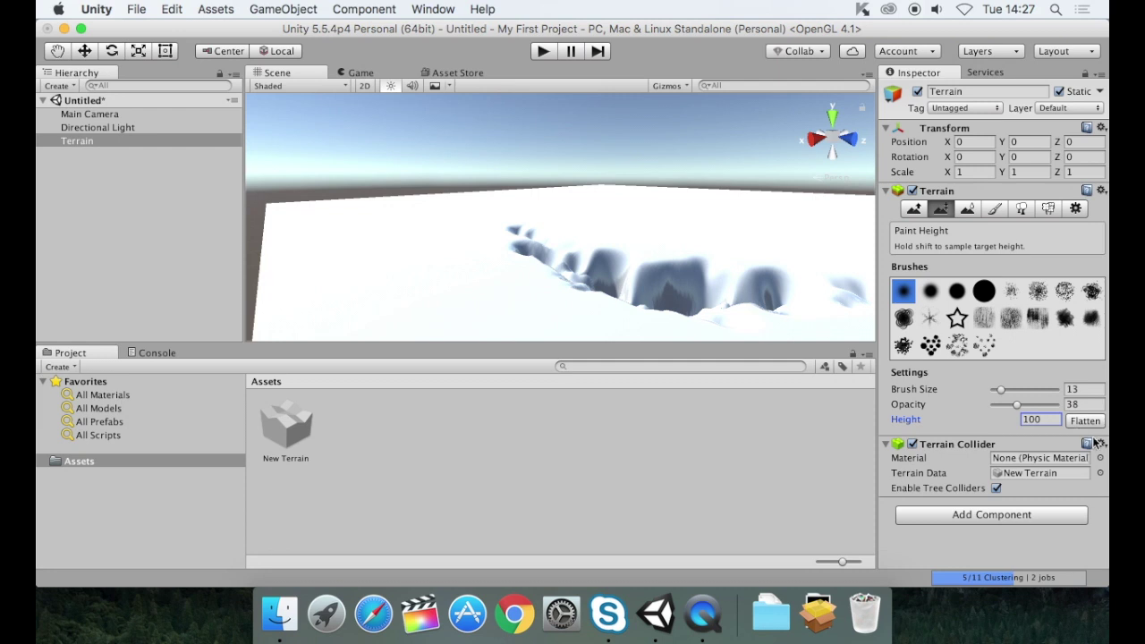
left_click(1085, 421)
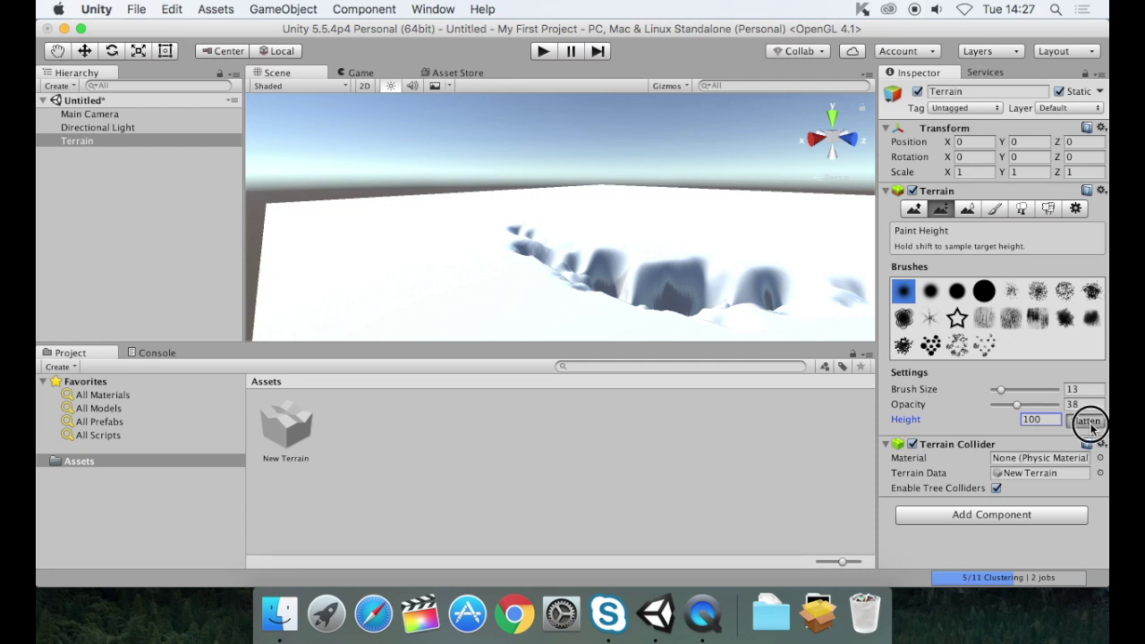
left_click_drag(559, 271, 644, 317)
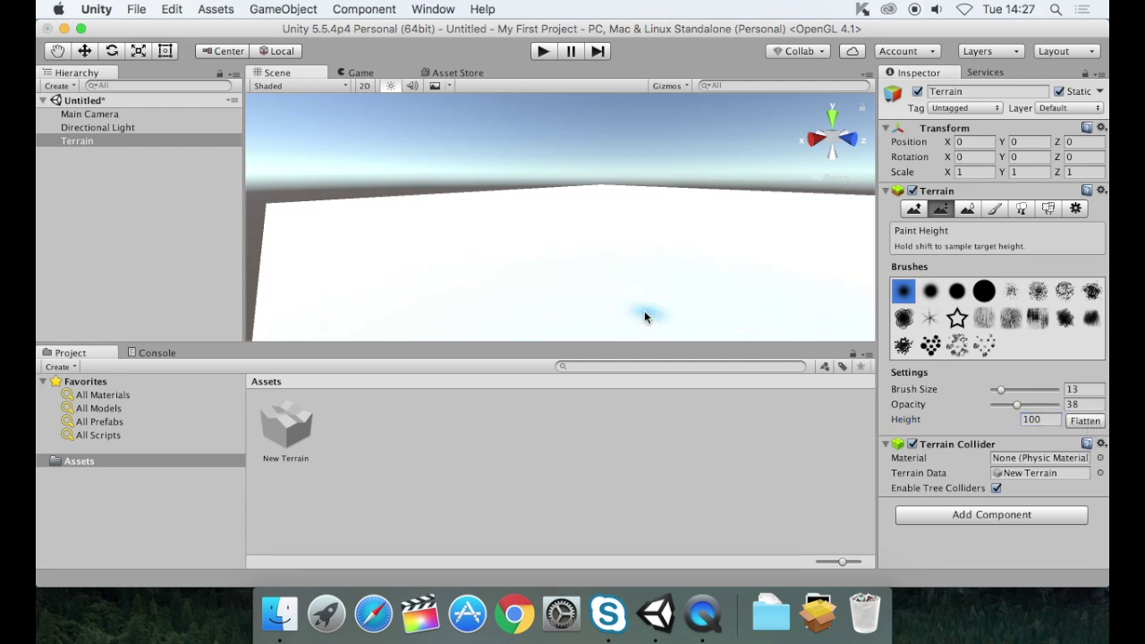
Step: Sculpt a curved group of small ridges near the terrain's middle with the Raise / Lower Terrain tool
left_click(913, 208)
left_click_drag(665, 253, 543, 277)
mouse_move(533, 232)
left_mouse_down()
mouse_move(598, 230)
mouse_move(493, 236)
mouse_move(558, 236)
mouse_move(509, 230)
left_mouse_up()
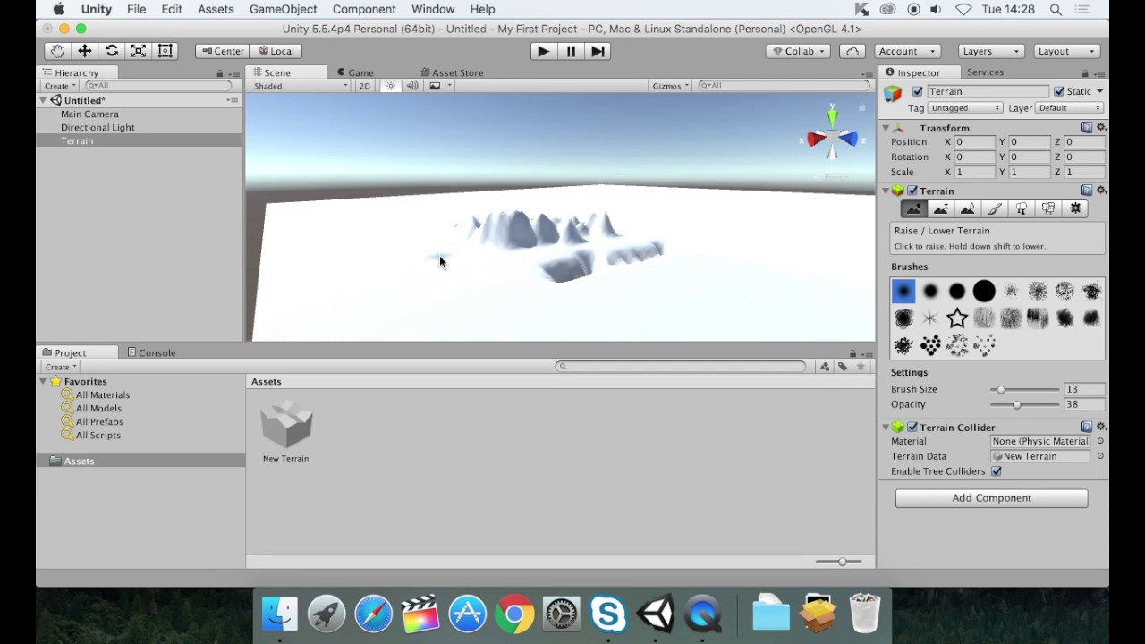
Step: Level part of the sculpted ridge to height 100 with a Paint Height brush stroke
left_click_drag(434, 274, 591, 342, "alt")
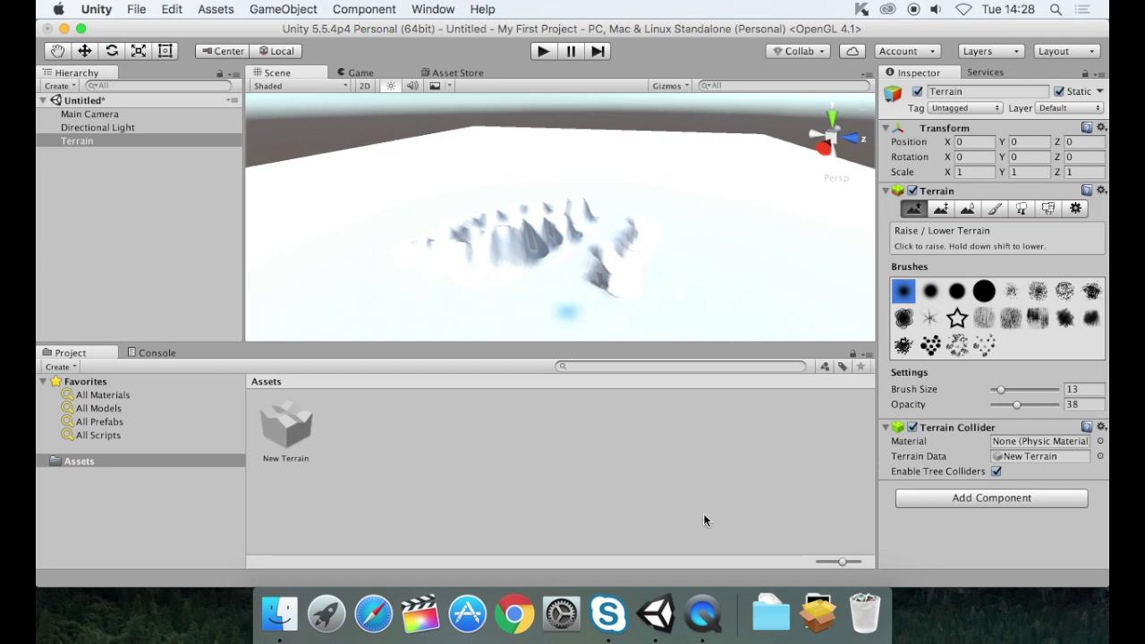
left_click(703, 615)
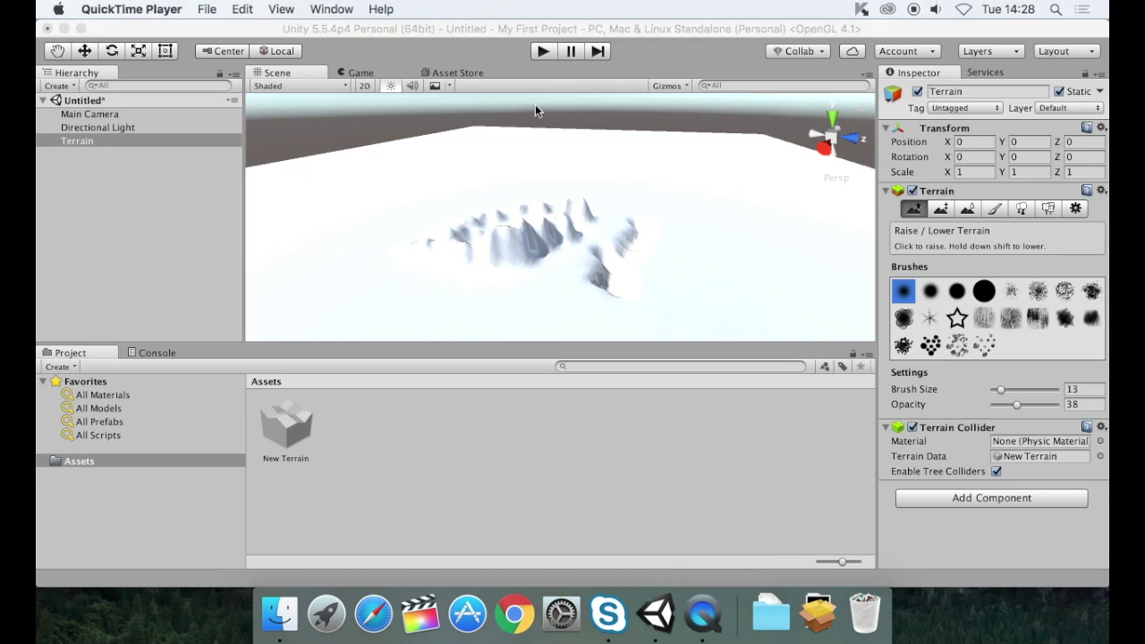
left_click(940, 208)
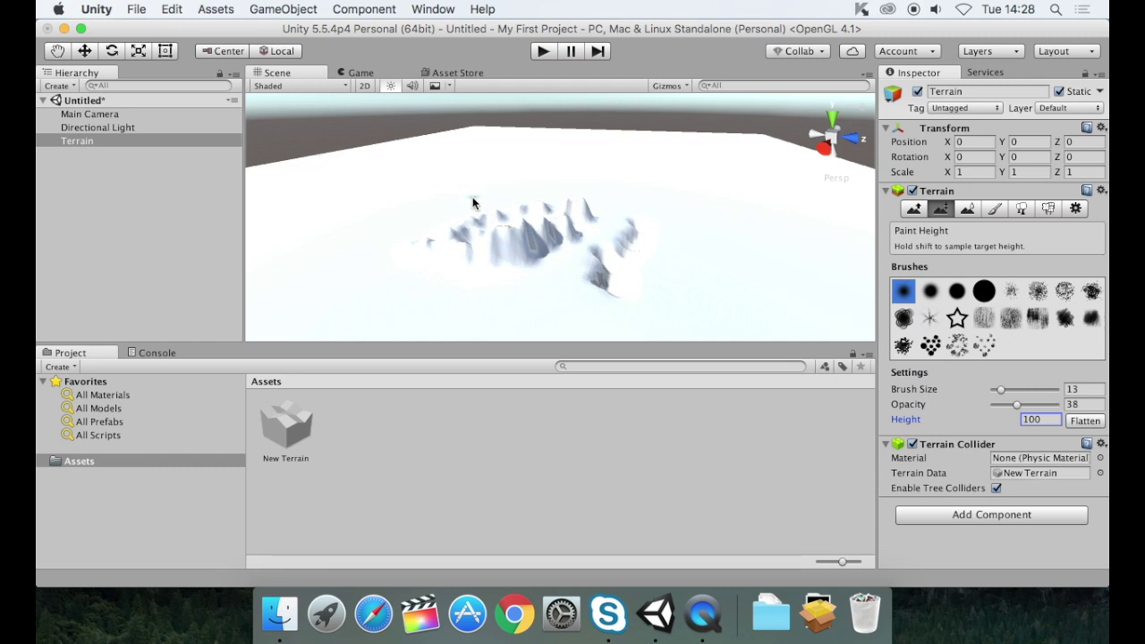
mouse_move(506, 212)
left_mouse_down()
mouse_move(514, 222)
mouse_move(605, 220)
mouse_move(537, 222)
left_mouse_up()
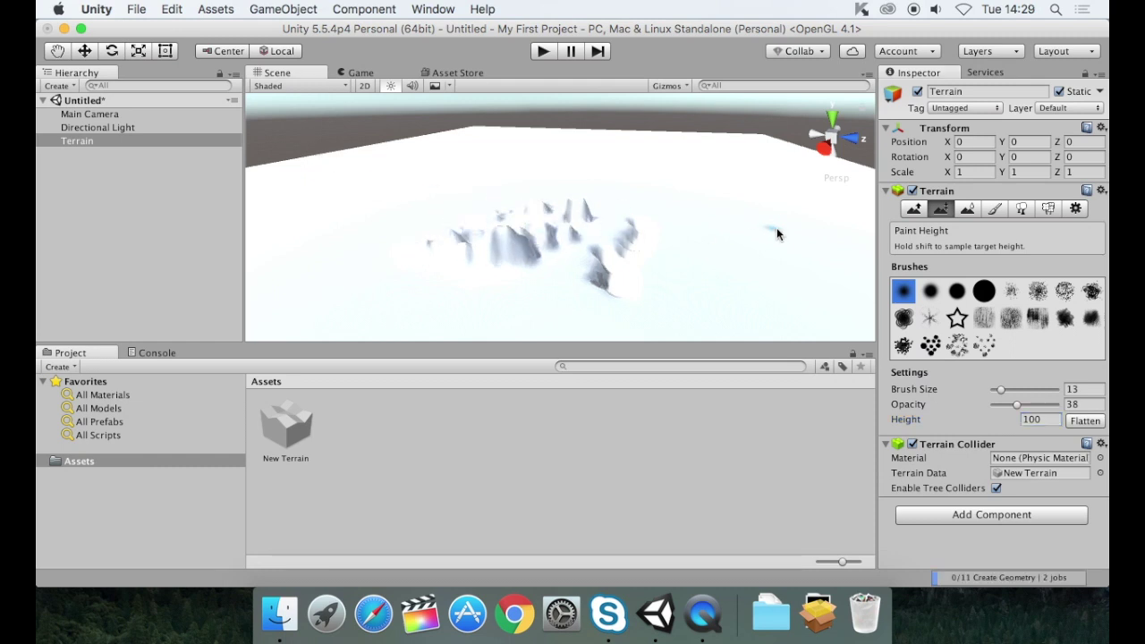
Step: Raise a range of tall jagged peaks along the existing ridge and switch to the Paint Height tool
left_click(913, 208)
mouse_move(578, 239)
left_mouse_down()
mouse_move(488, 224)
mouse_move(473, 209)
mouse_move(534, 202)
mouse_move(542, 220)
mouse_move(370, 227)
mouse_move(478, 215)
mouse_move(426, 232)
left_mouse_up()
mouse_move(395, 225)
left_mouse_down()
mouse_move(350, 212)
mouse_move(361, 202)
mouse_move(365, 228)
left_mouse_up()
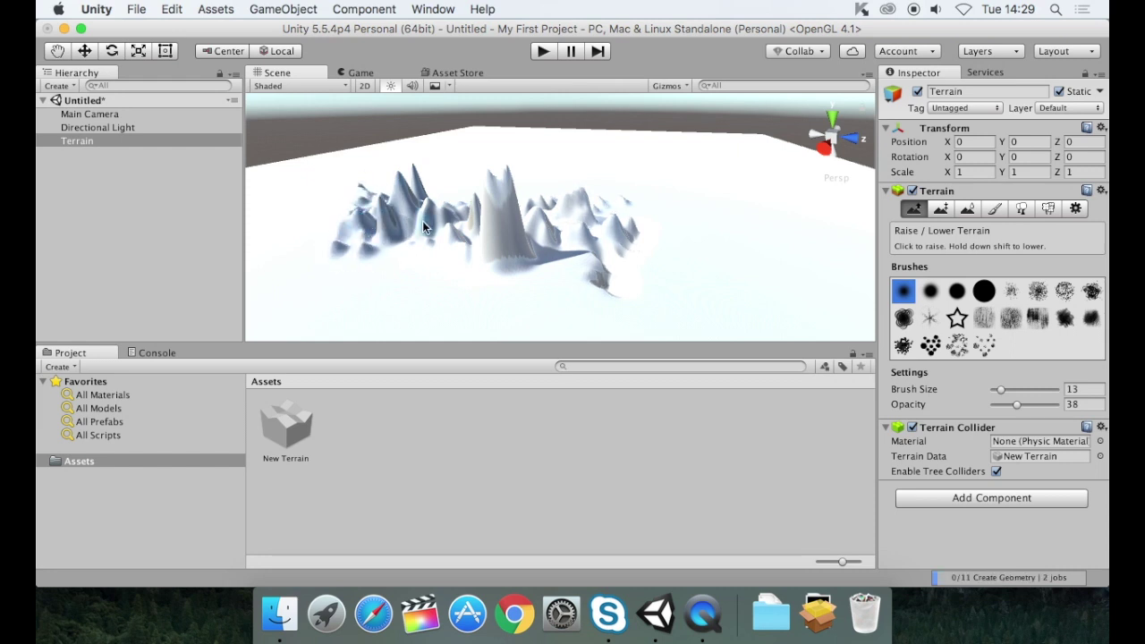
left_click(942, 209)
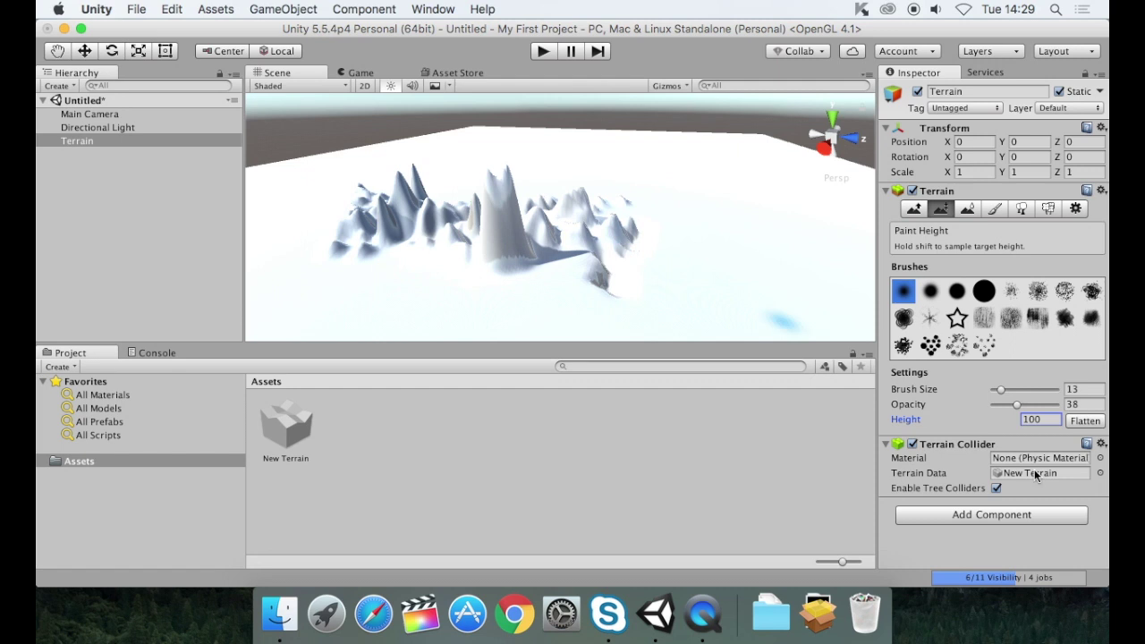
Step: Dab the tall central peak with the Paint Height brush at a height of 100
left_click(1038, 419)
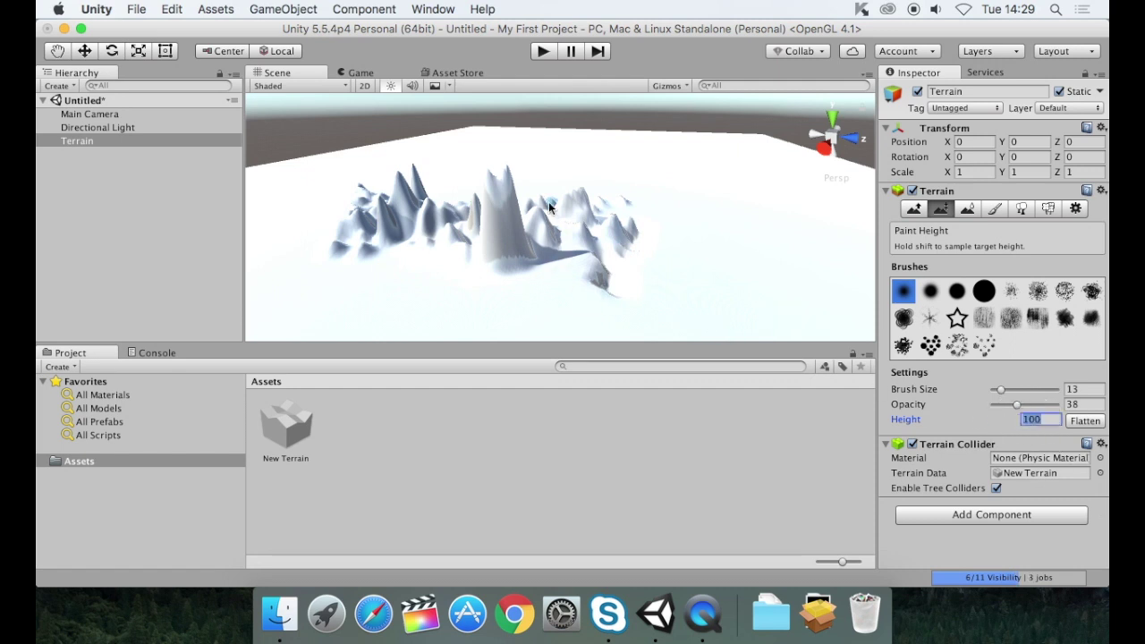
left_click(504, 200)
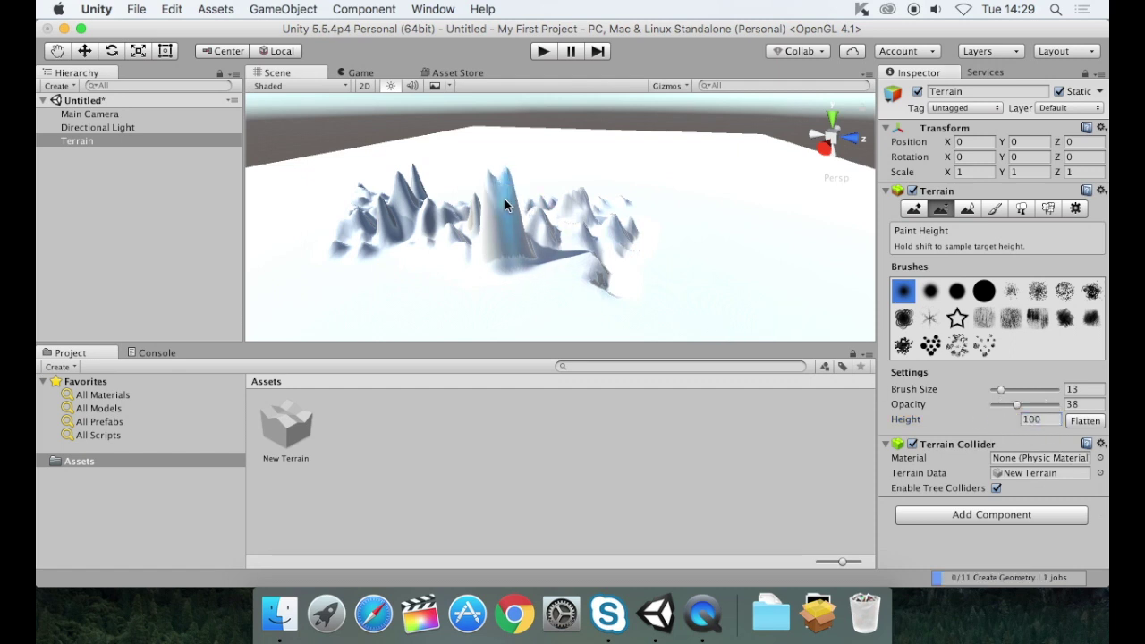
left_click(967, 208)
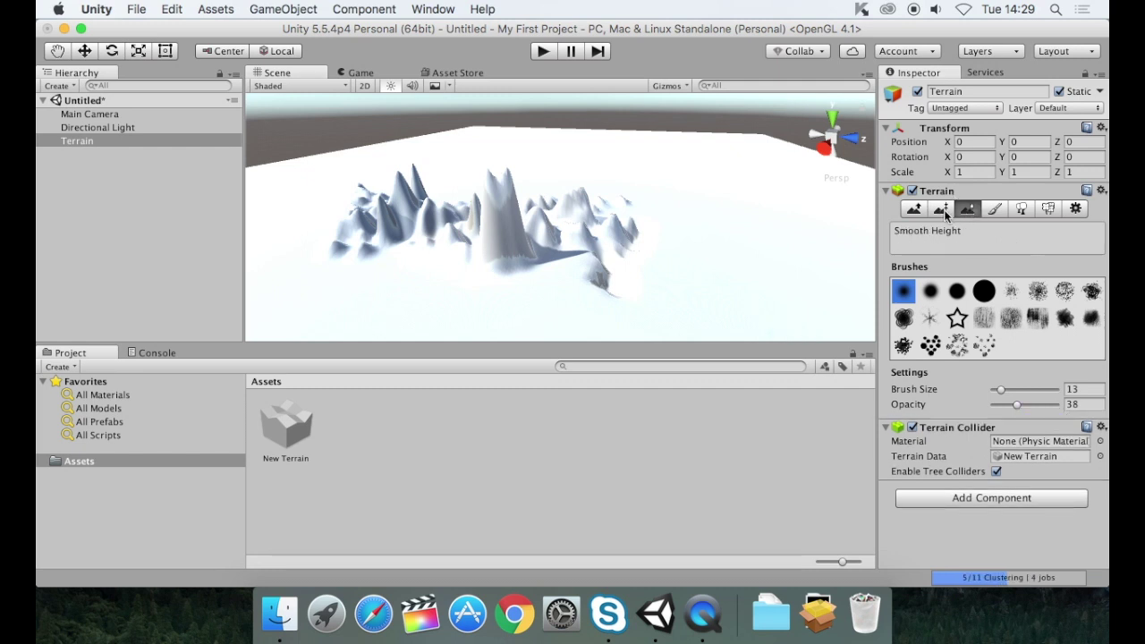
left_click(940, 209)
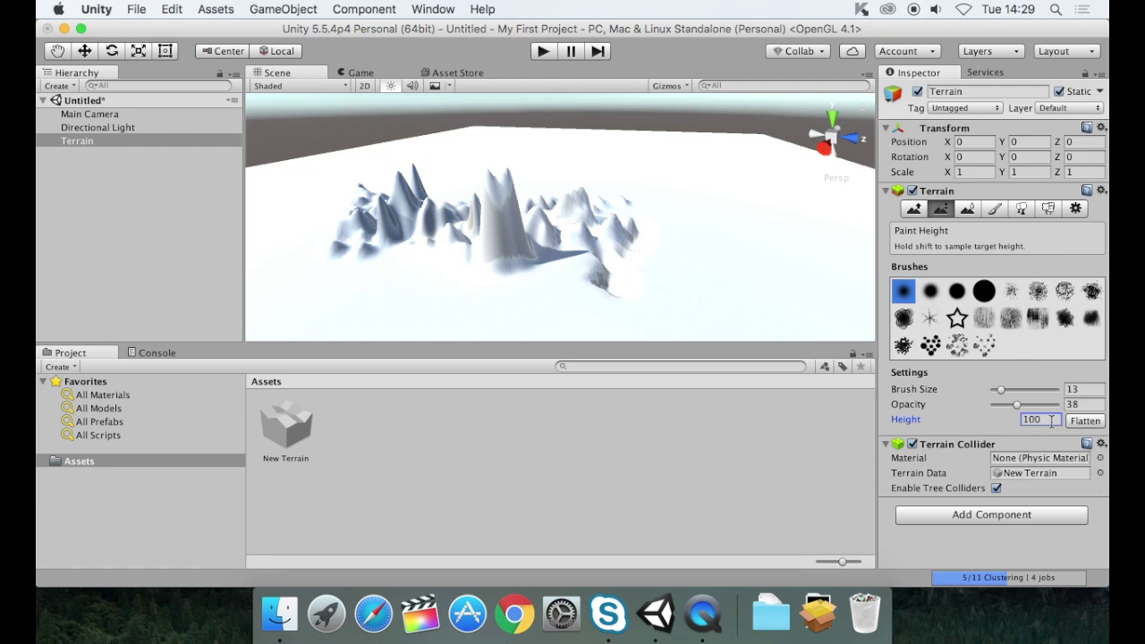
left_click(509, 213)
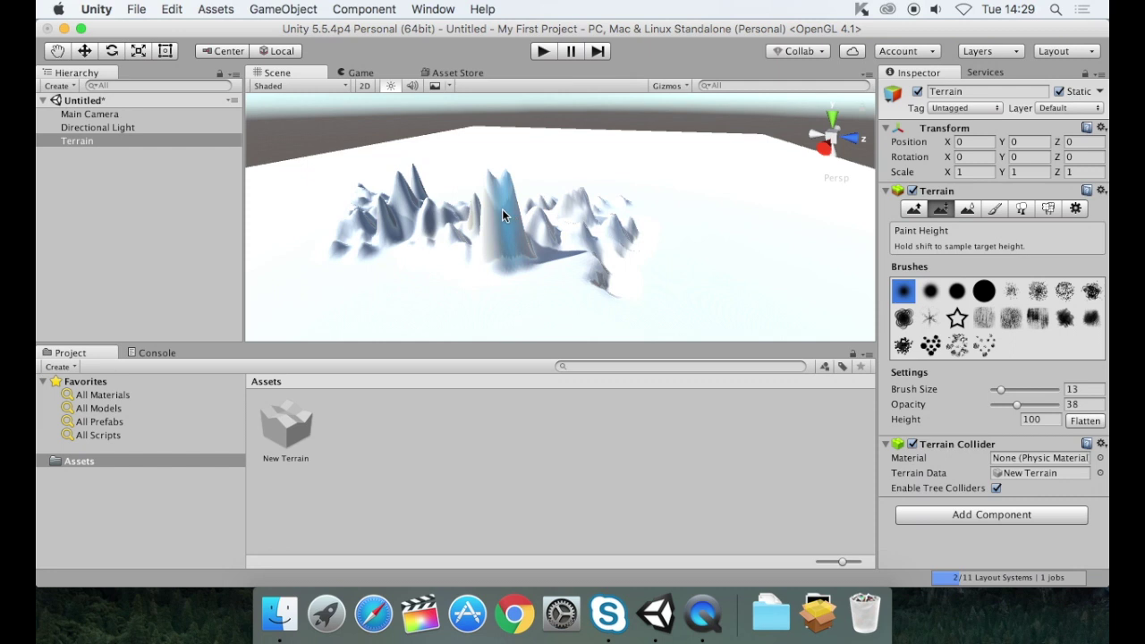
Step: Set the Paint Height target to 50 and brush the tall central peak down to that level
left_click(1040, 419)
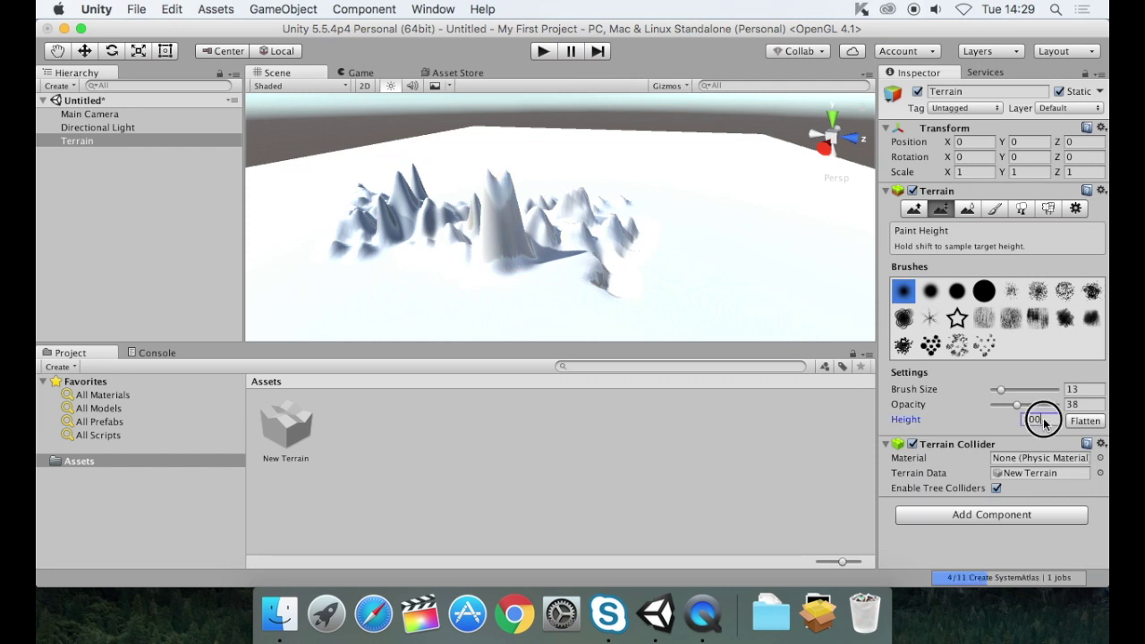
type("50")
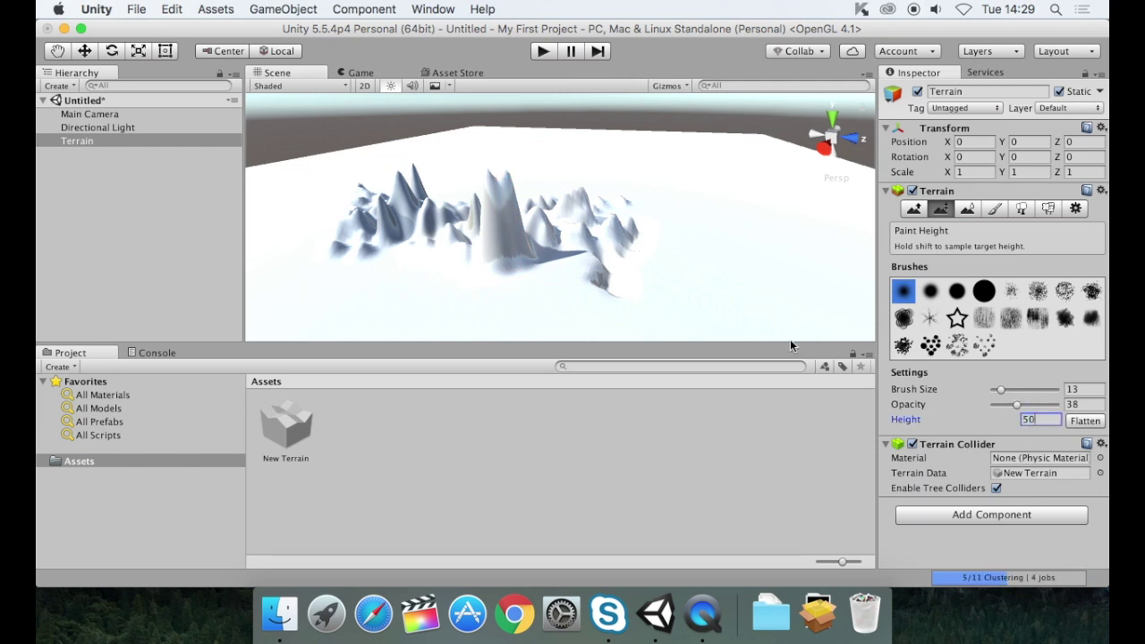
key("Return")
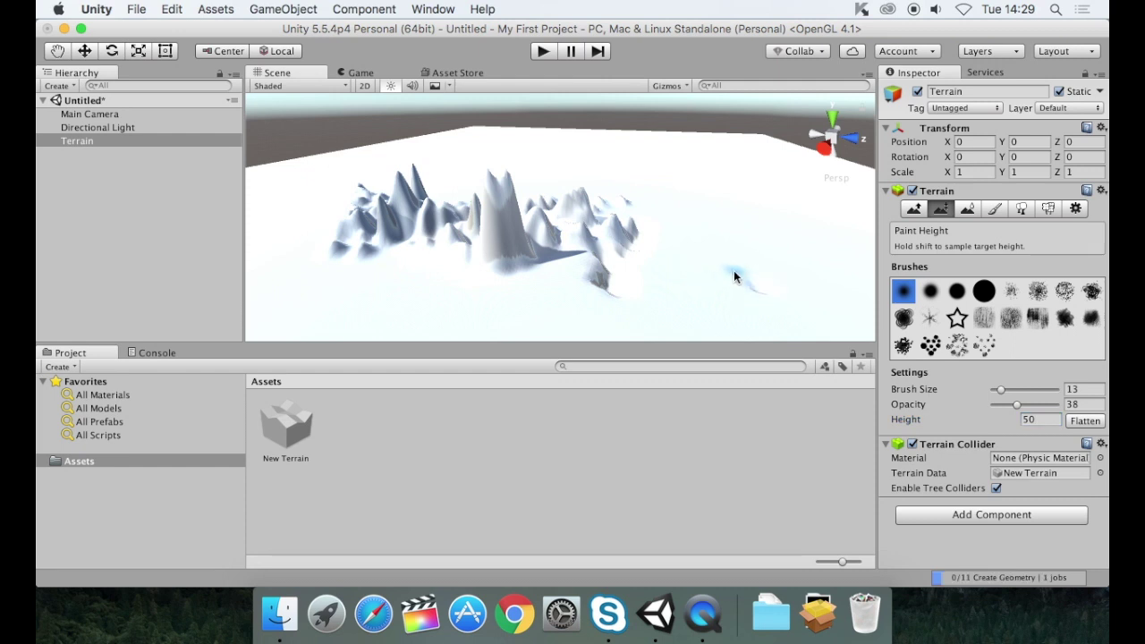
mouse_move(490, 213)
left_mouse_down()
mouse_move(508, 204)
mouse_move(493, 209)
mouse_move(541, 243)
mouse_move(473, 250)
left_mouse_up()
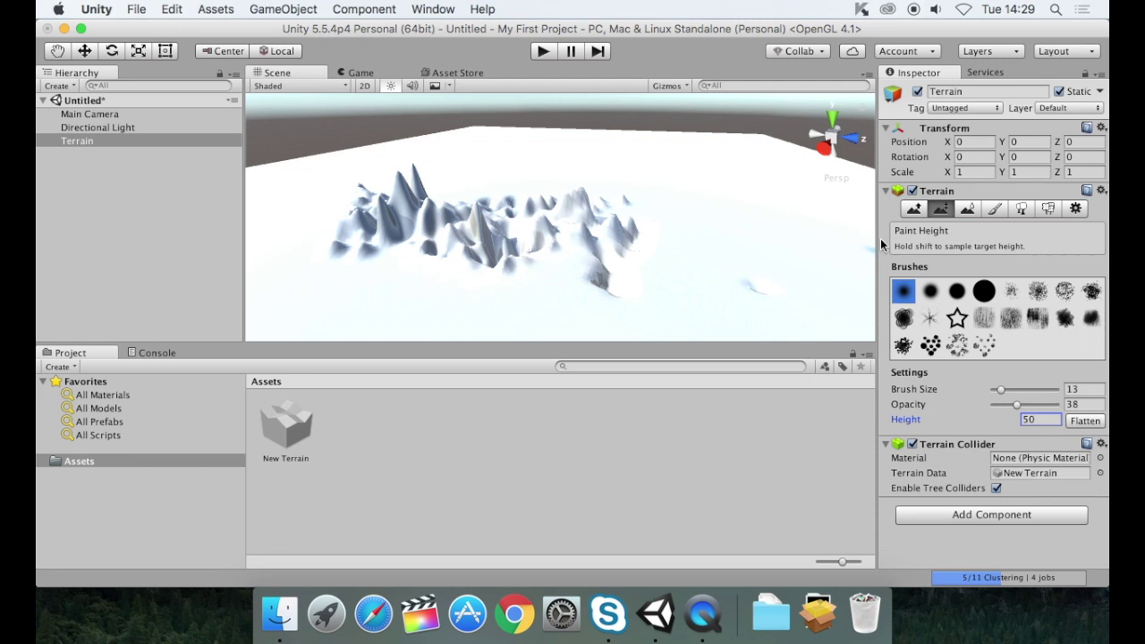
Step: Raise new sharp peaks in the middle of the ridge and level the tallest into a plateau at its sampled height with Paint Height
left_click(913, 209)
mouse_move(543, 233)
left_mouse_down()
mouse_move(531, 245)
mouse_move(544, 228)
mouse_move(610, 225)
mouse_move(432, 232)
mouse_move(500, 210)
mouse_move(550, 217)
left_mouse_up()
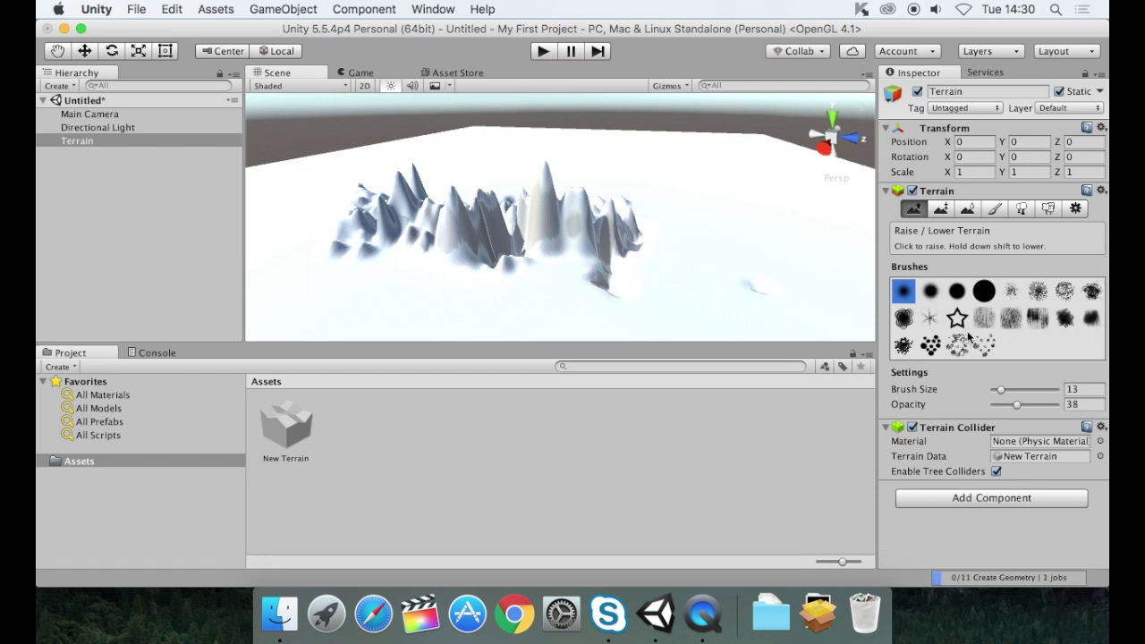
left_click(941, 209)
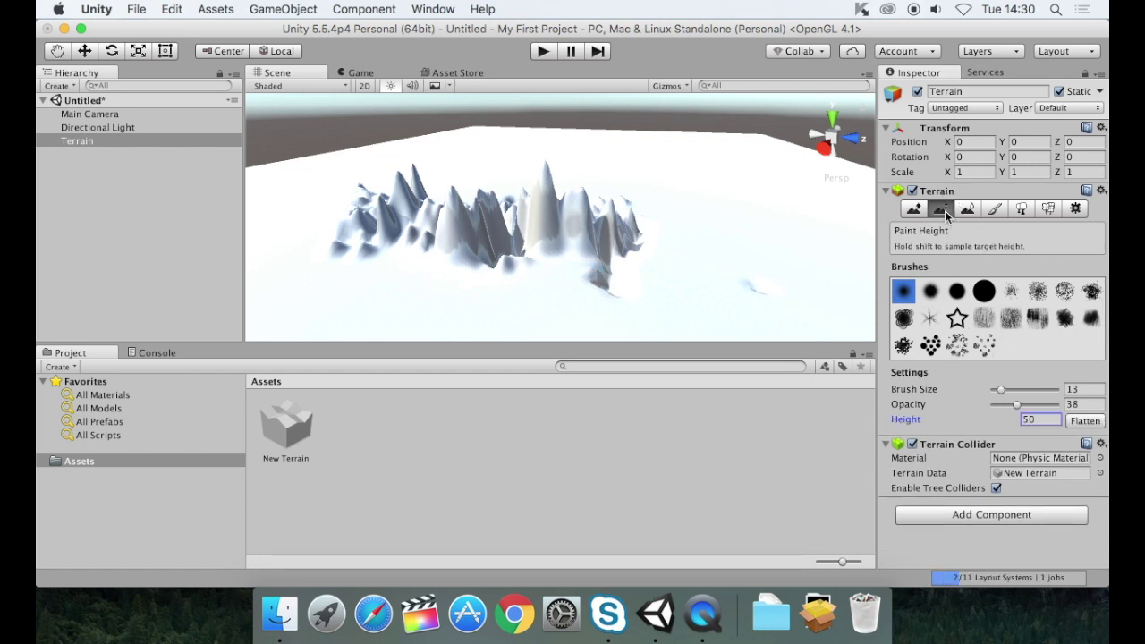
left_click(543, 185, "shift")
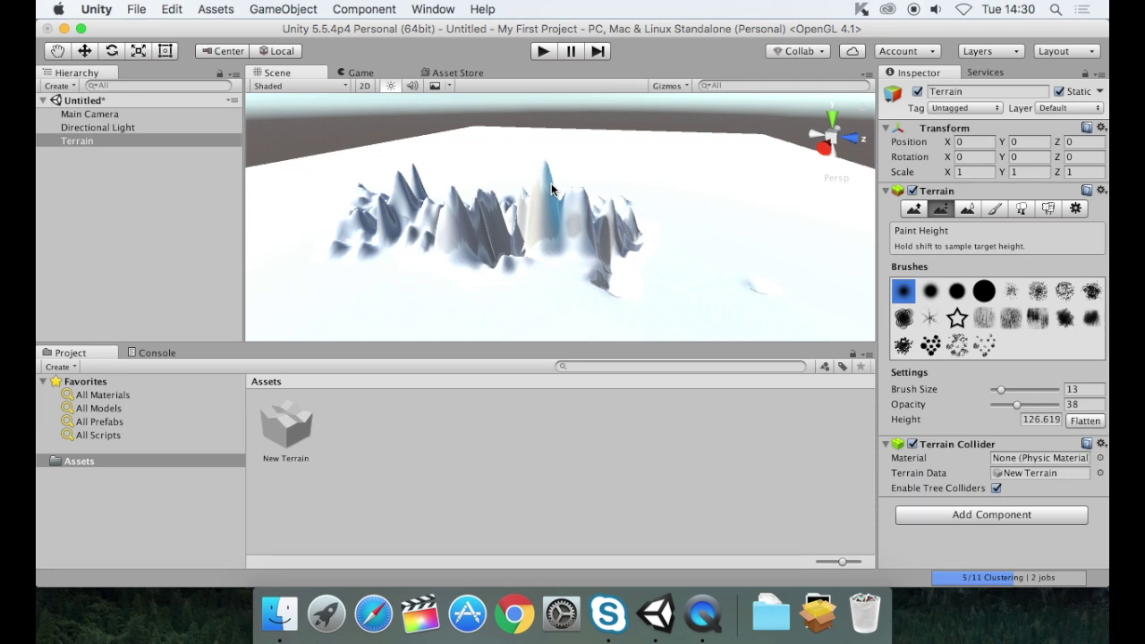
mouse_move(549, 185)
left_mouse_down()
mouse_move(534, 184)
mouse_move(583, 186)
mouse_move(536, 179)
mouse_move(528, 231)
left_mouse_up()
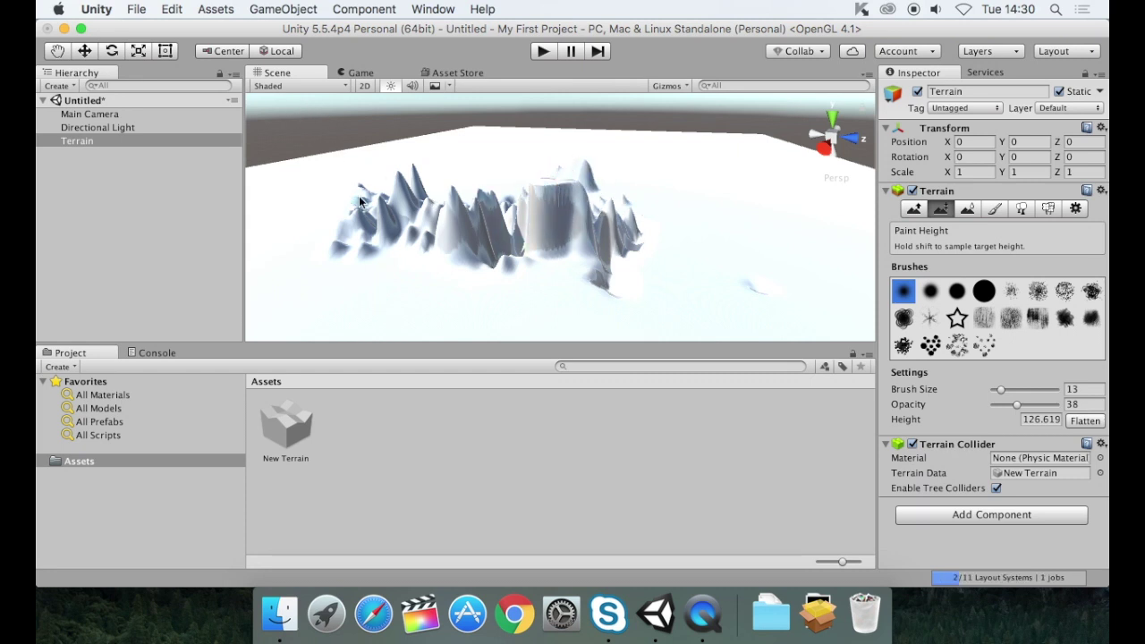
Step: Sample the height of the peak next to the plateau with Paint Height and level that peak into a second, lower plateau
left_click(53, 54)
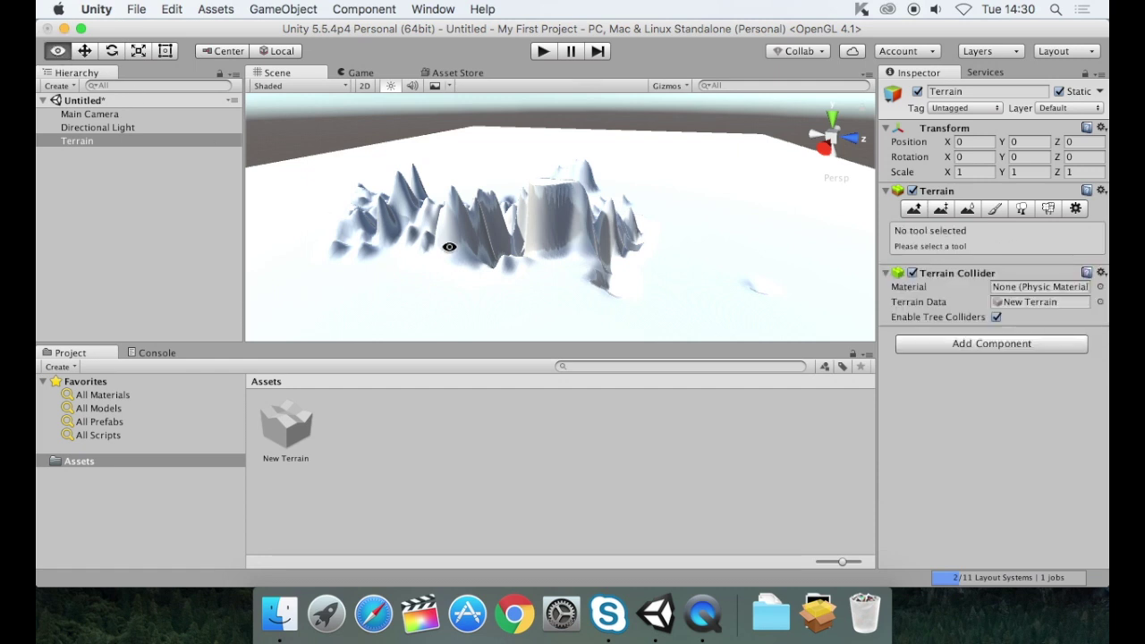
left_click_drag(474, 247, 556, 353, "alt")
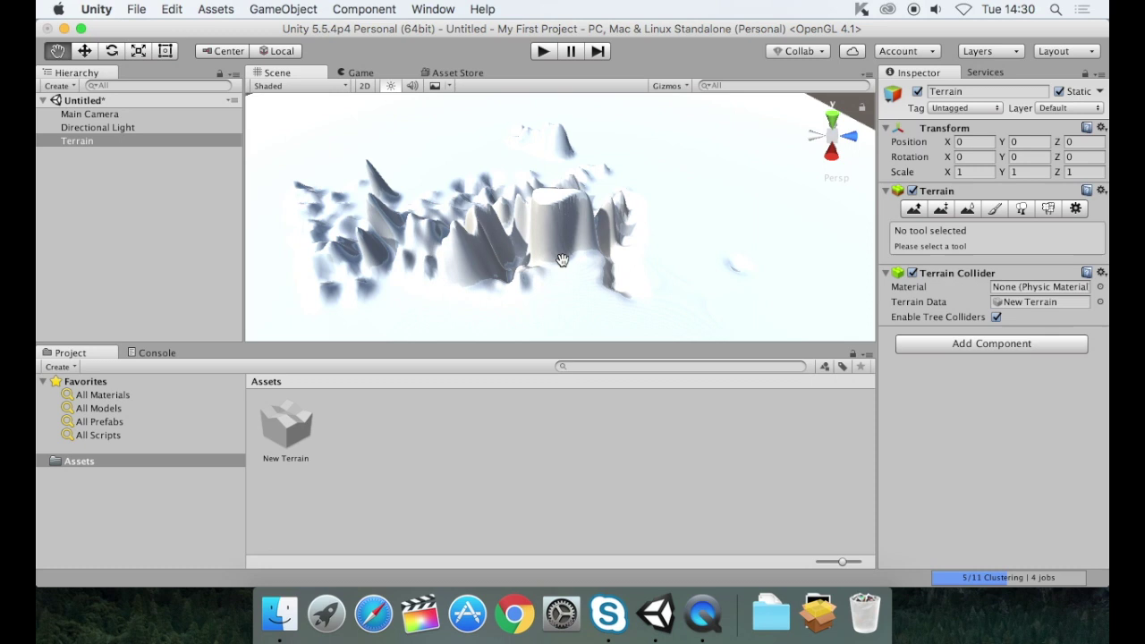
left_click_drag(542, 257, 472, 147, "alt")
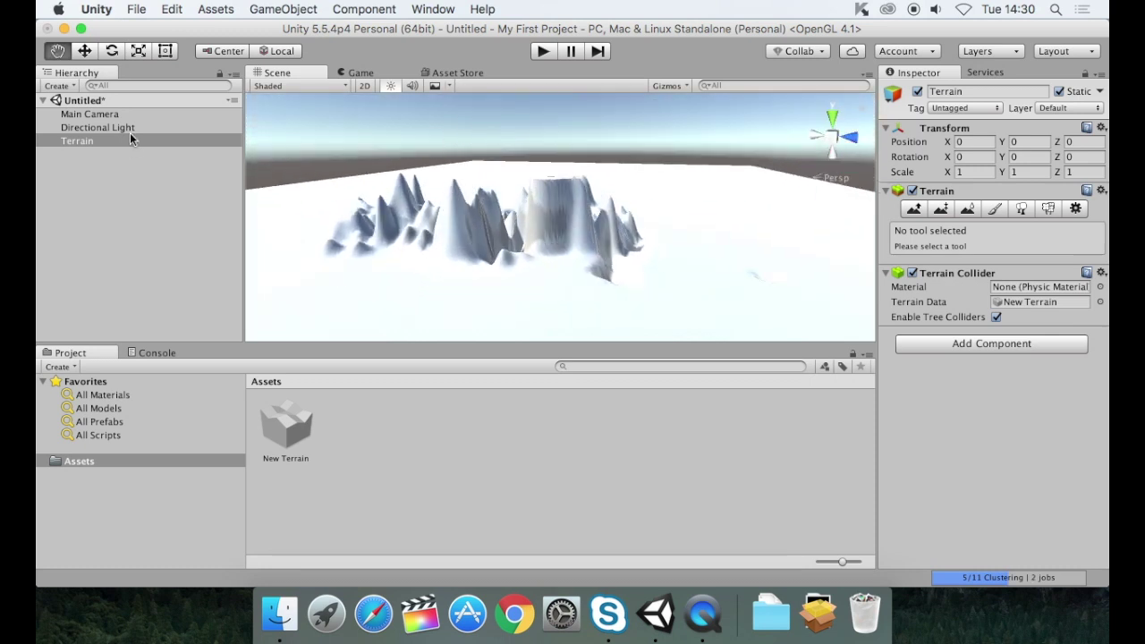
left_click(941, 211)
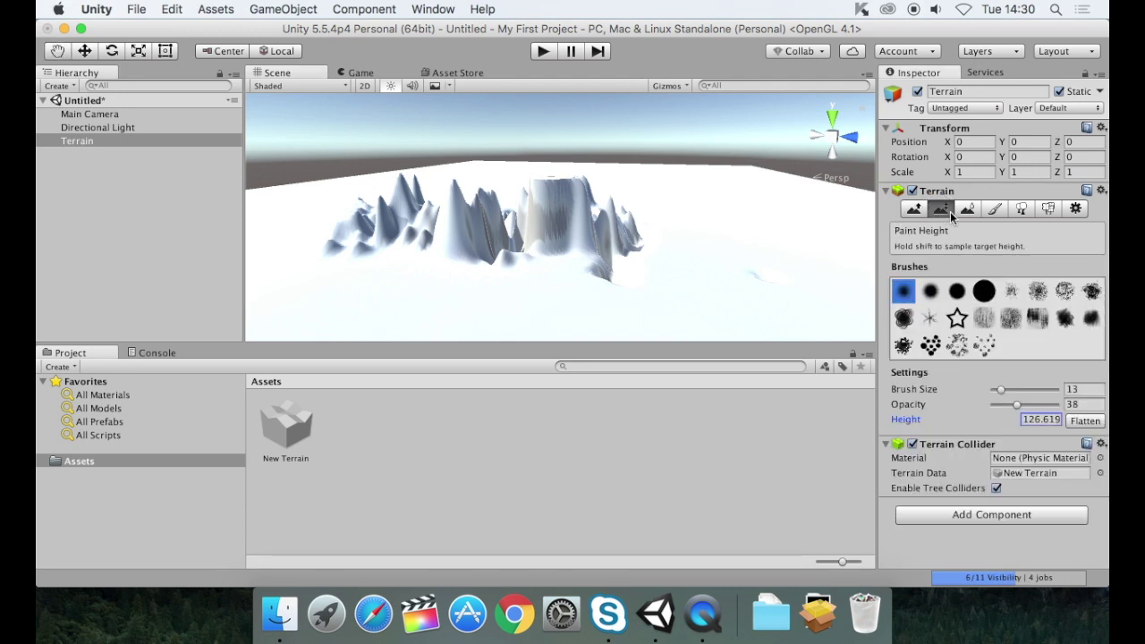
left_click(449, 205, "shift")
mouse_move(450, 205)
left_mouse_down()
mouse_move(507, 199)
mouse_move(439, 204)
mouse_move(474, 206)
left_mouse_up()
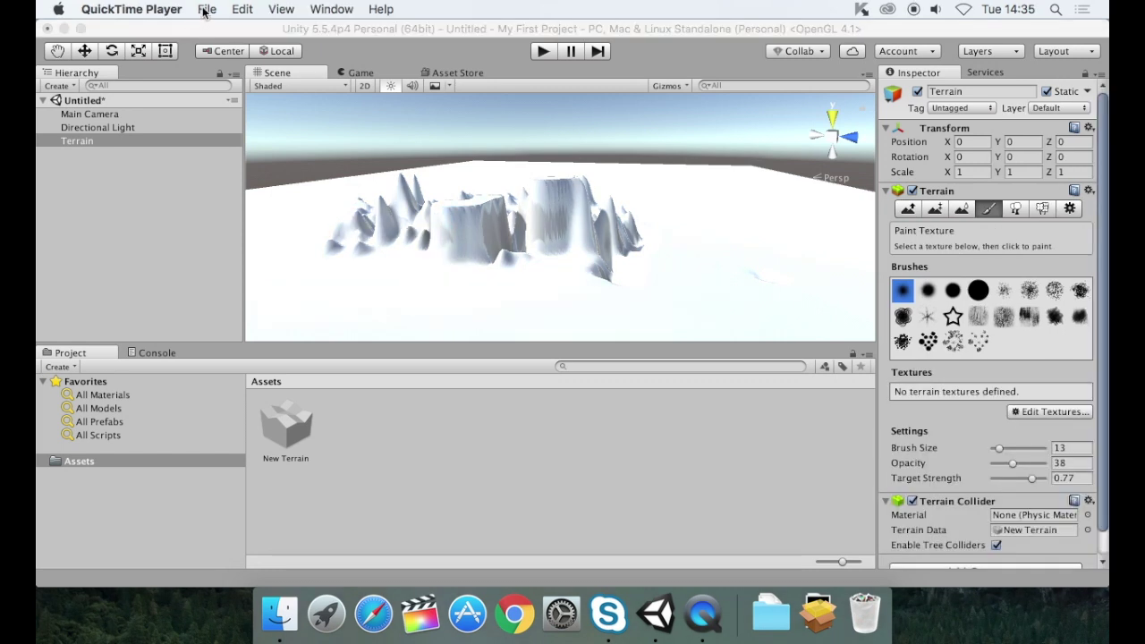
left_click(206, 9)
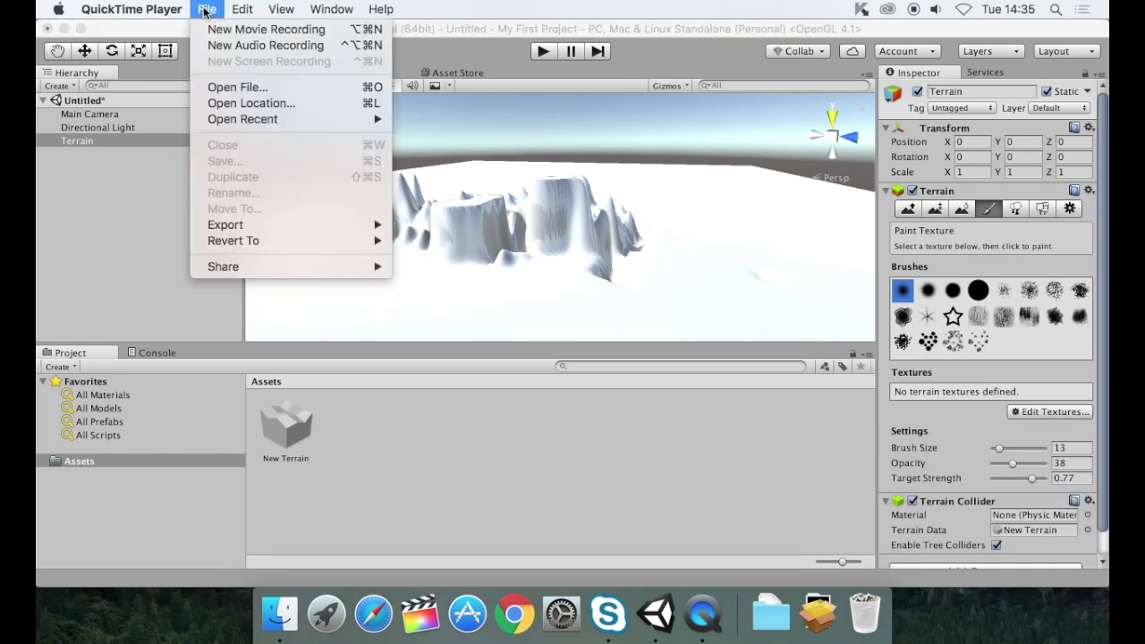
key("XF86AudioLowerVolume")
key("XF86AudioRaiseVolume")
key("XF86AudioRaiseVolume")
key("XF86AudioRaiseVolume")
mouse_move(234, 13)
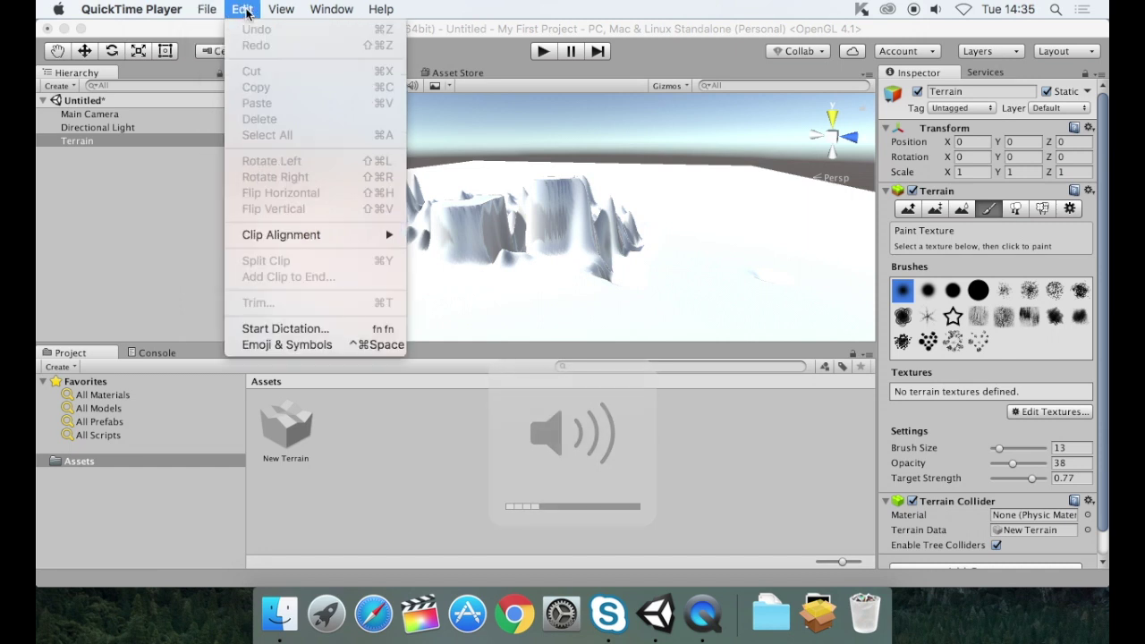
left_click(483, 36)
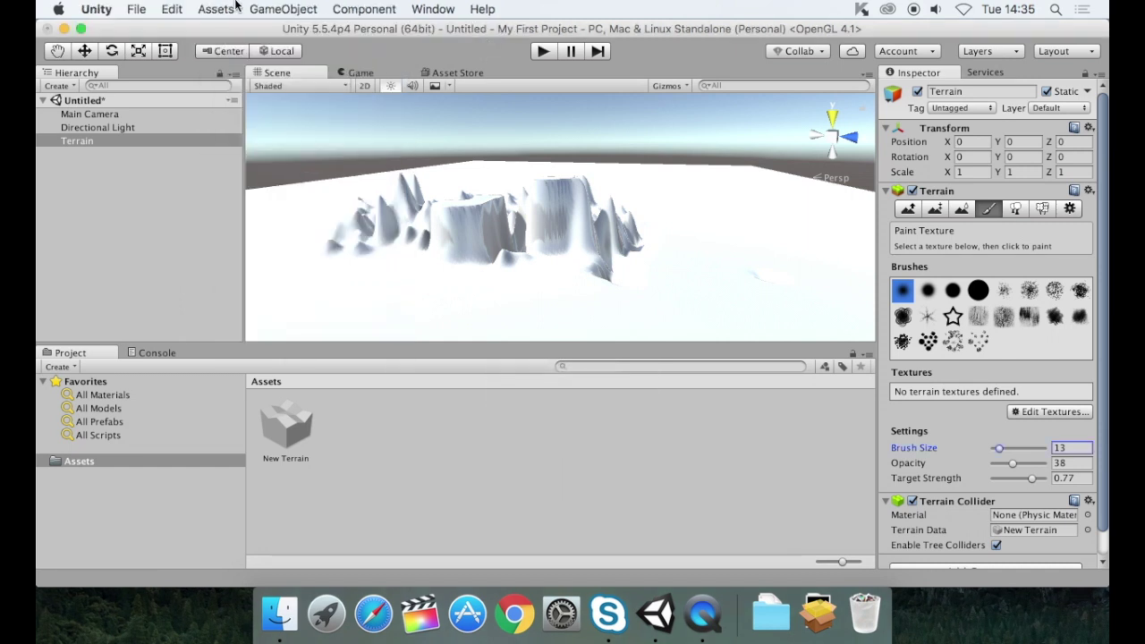
Step: Import the Environment standard assets package into the project with all of its items included
left_click(285, 11)
mouse_move(204, 11)
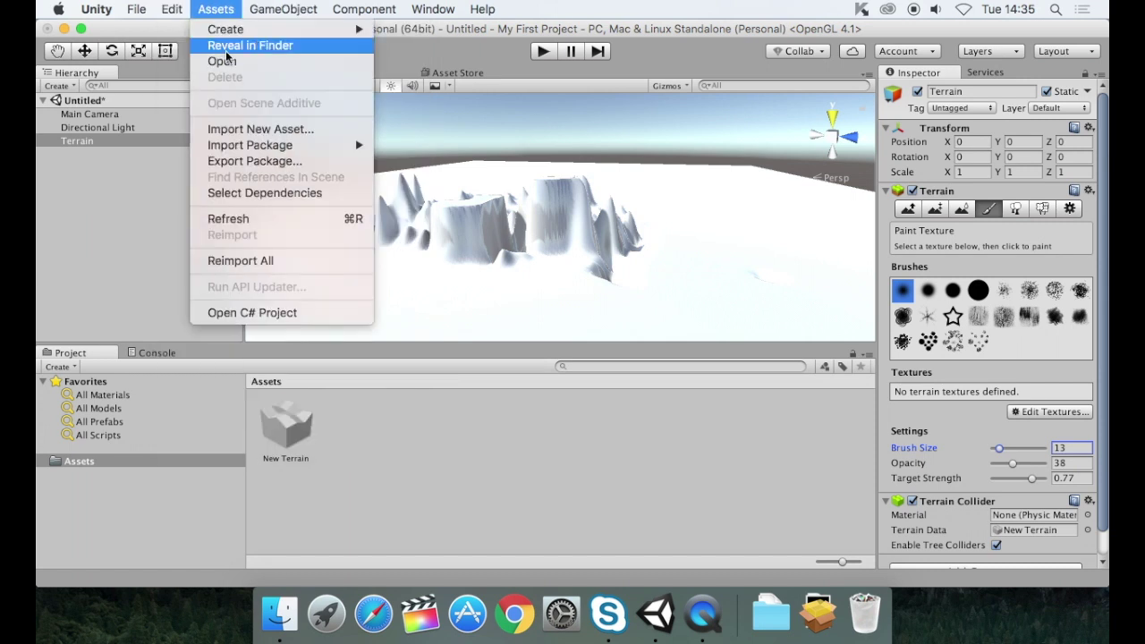
mouse_move(279, 35)
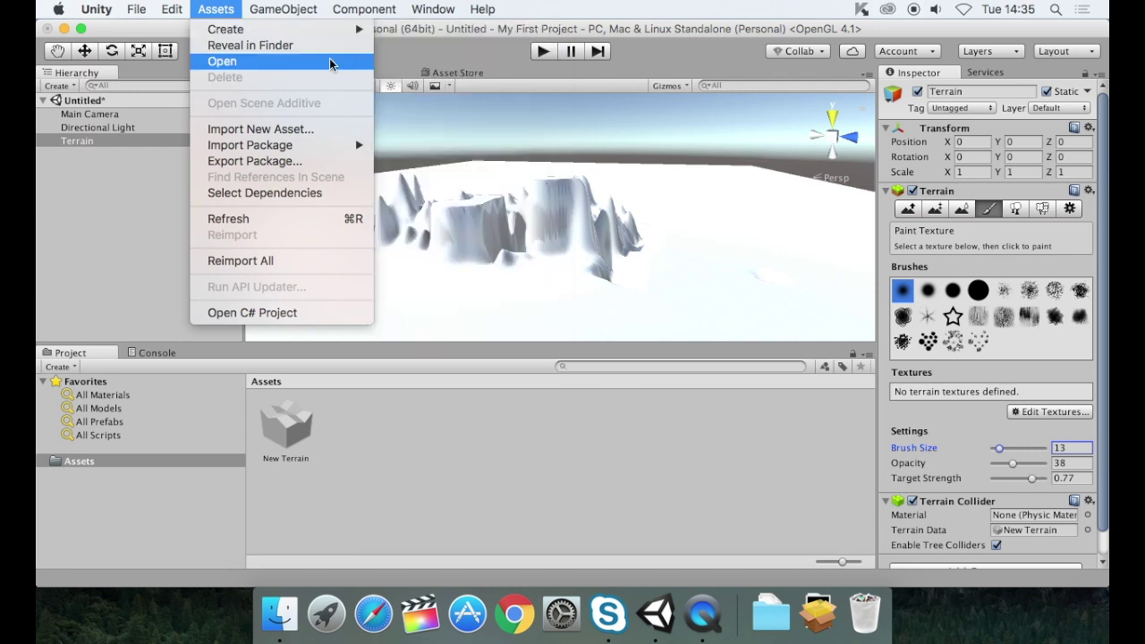
mouse_move(330, 145)
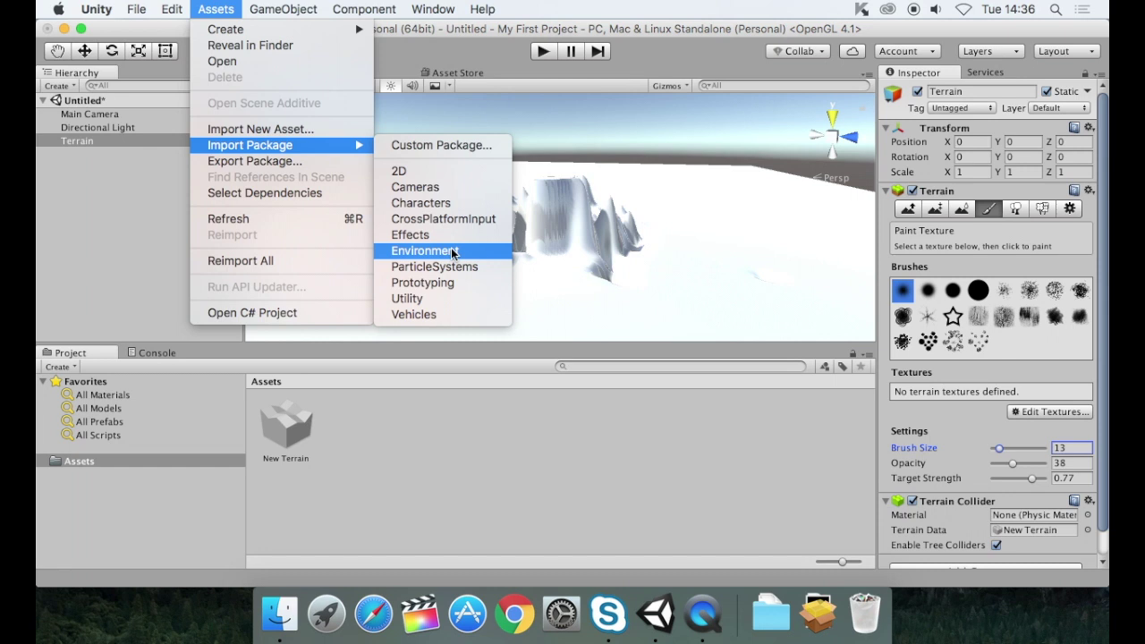
left_click(451, 252)
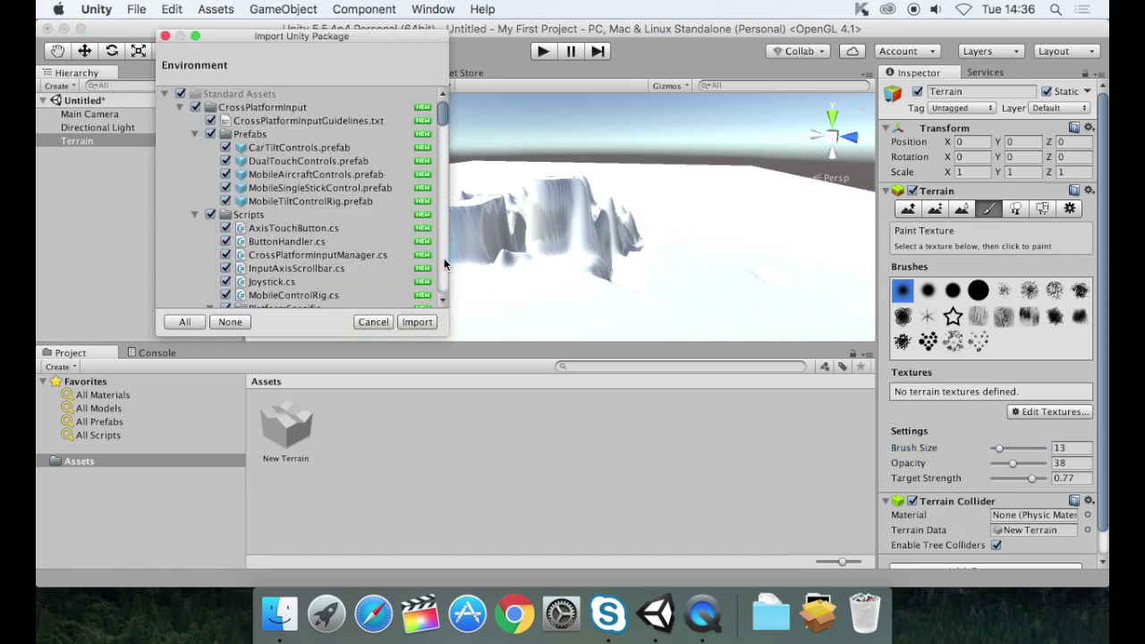
left_click(416, 322)
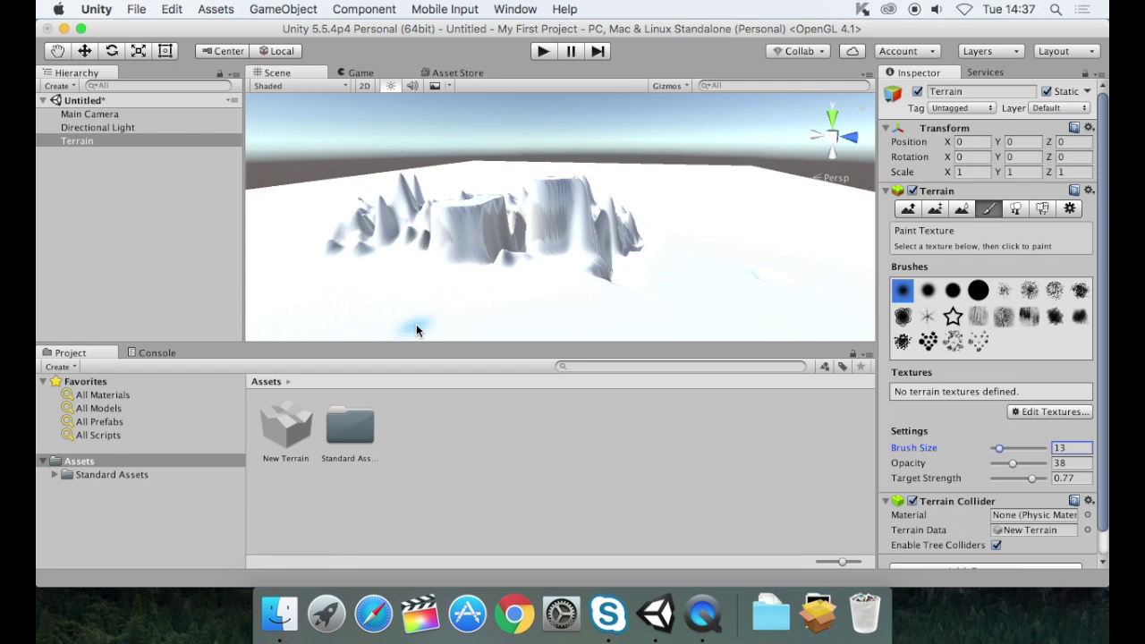
left_click(215, 9)
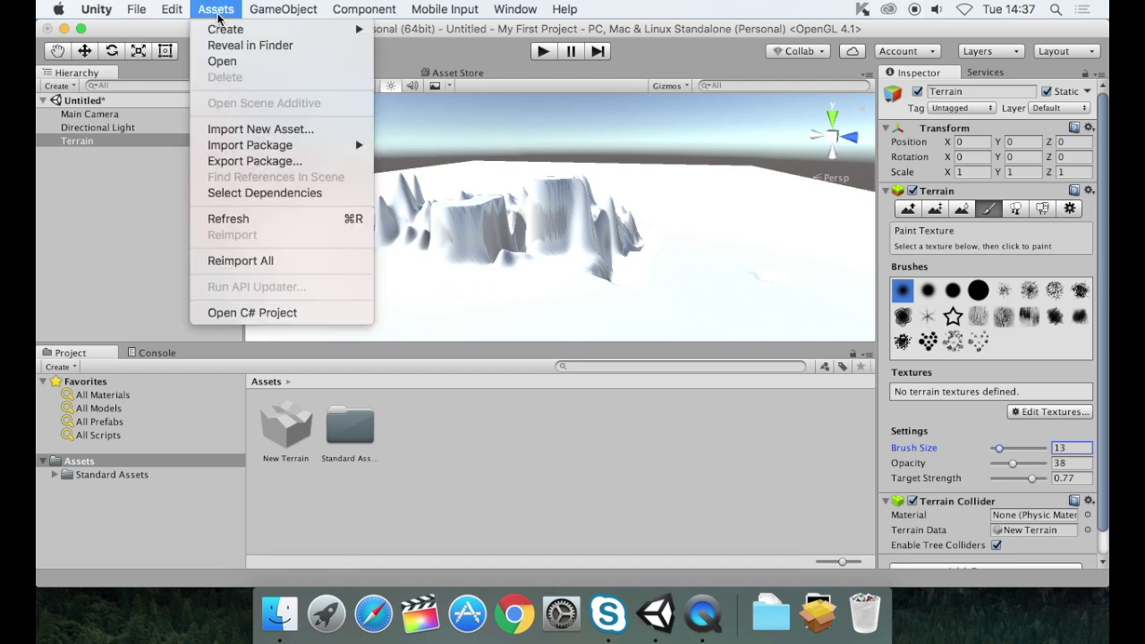
mouse_move(295, 146)
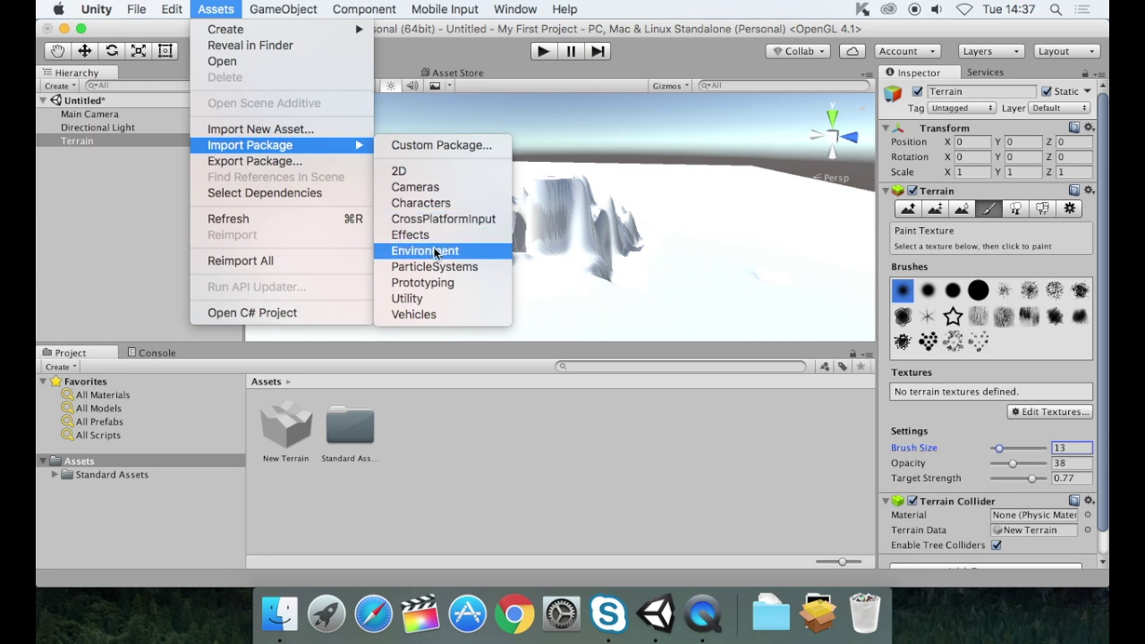
left_click(108, 519)
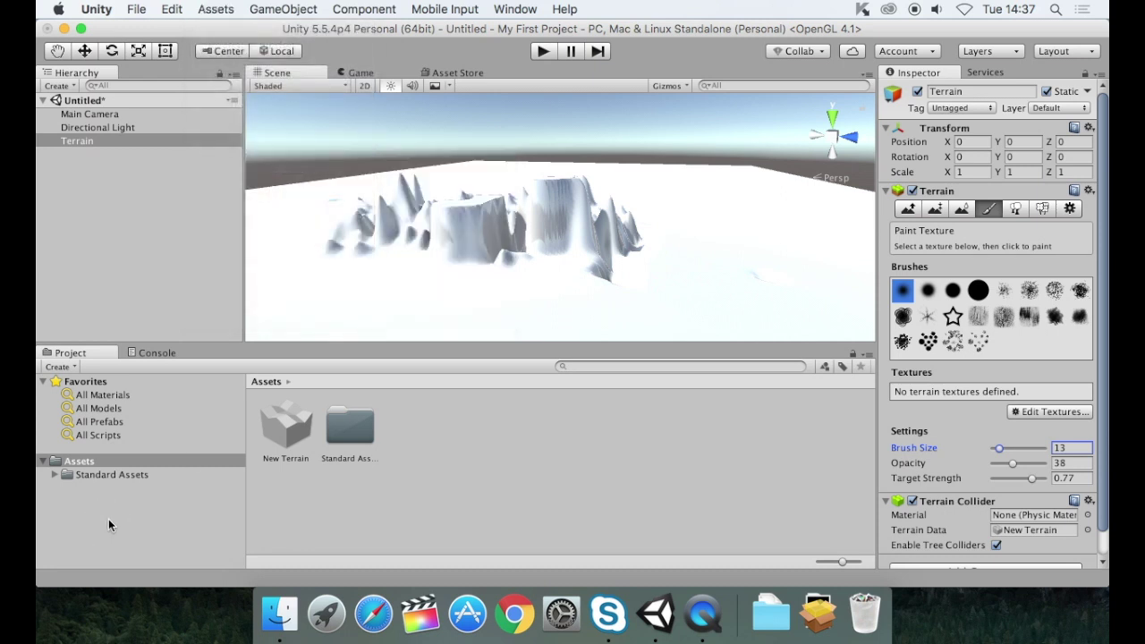
Step: Show the contents of the SurfaceTextures folder inside Standard Assets, Environment, TerrainAssets
left_click(56, 475)
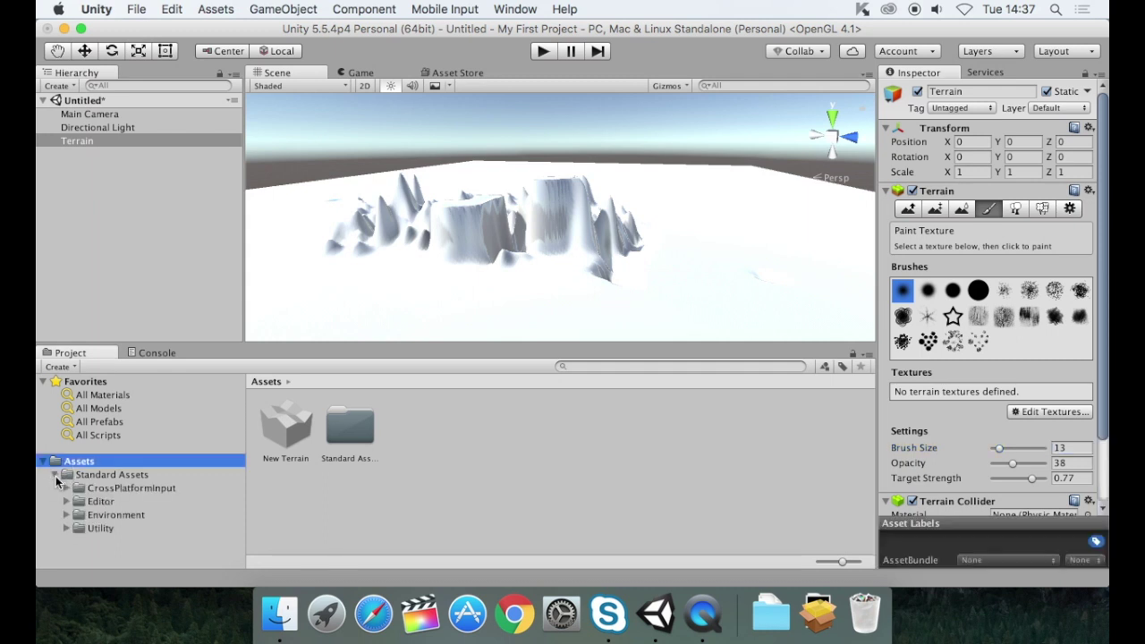
left_click(67, 515)
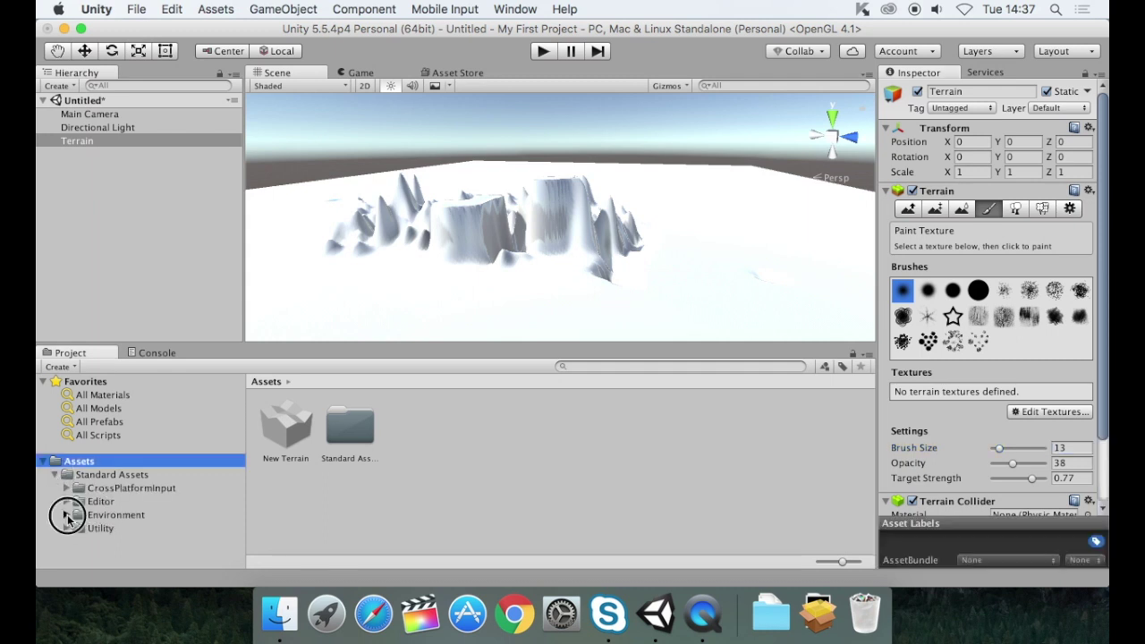
left_click_drag(236, 474, 236, 528)
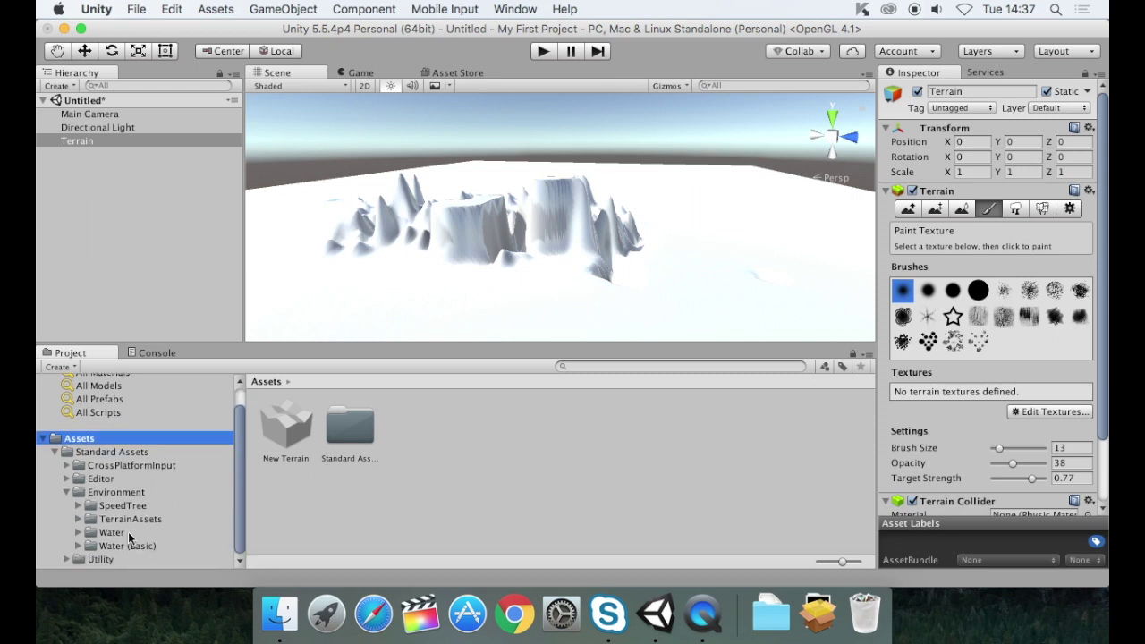
left_click(90, 521)
left_click(79, 520)
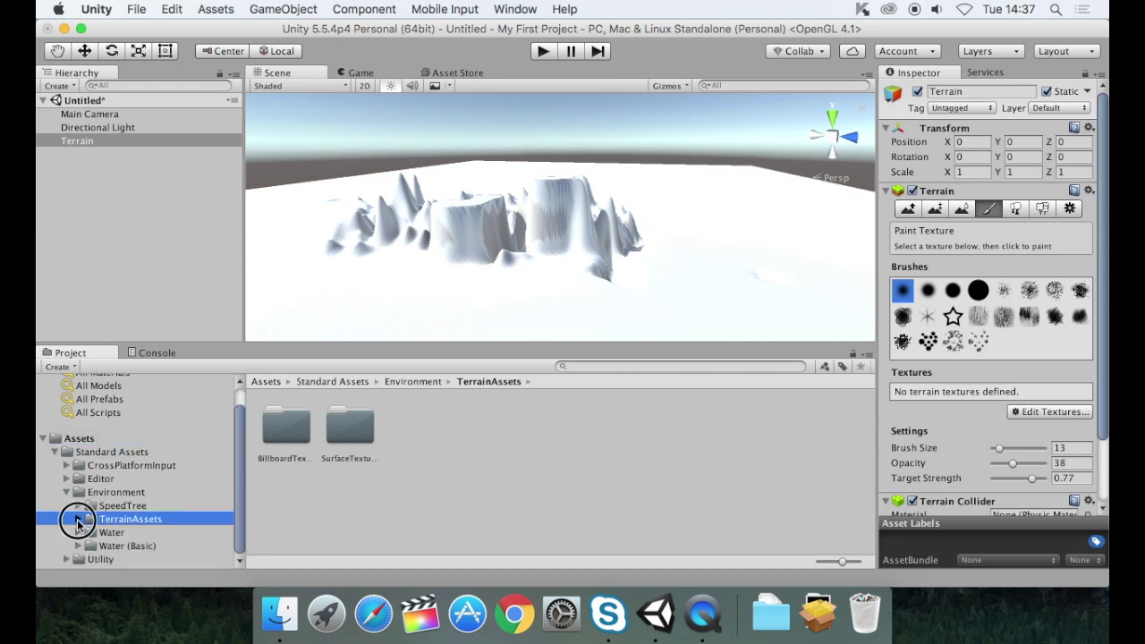
left_click(145, 544)
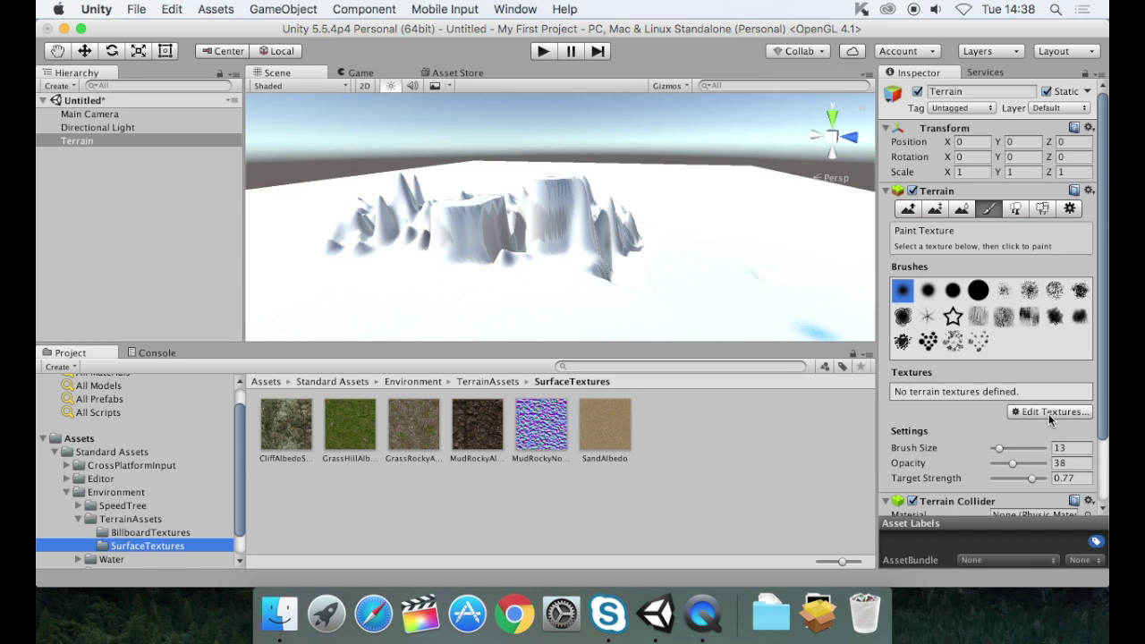
Step: Add SandAlbedo as the terrain's first paint texture, keeping its 15 by 15 tiling size
left_click(1048, 412)
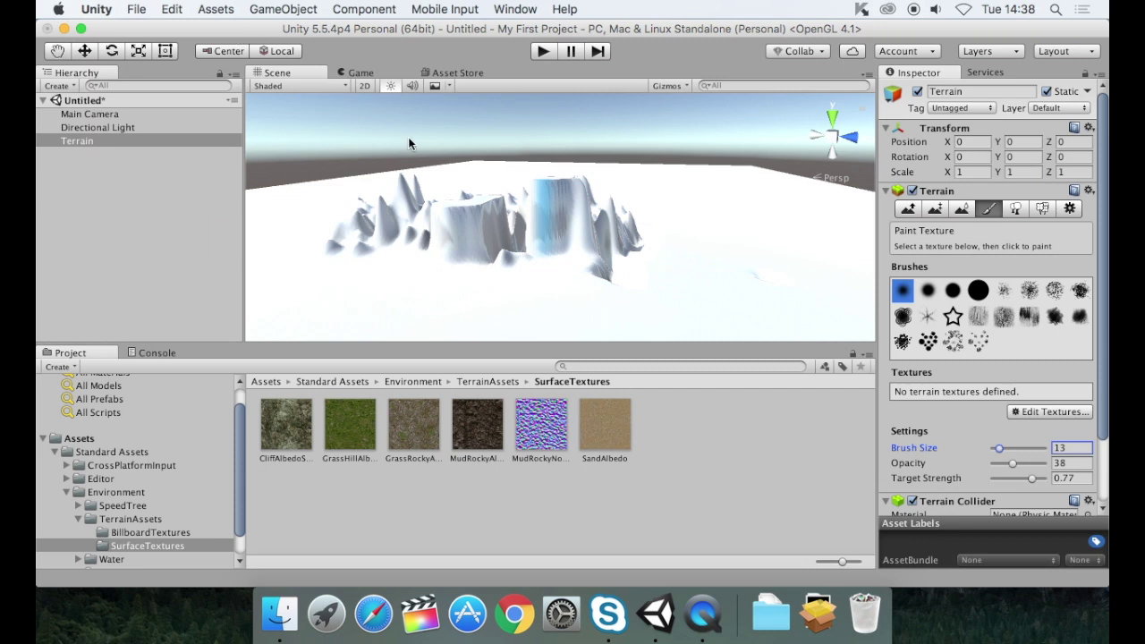
left_click(1041, 411)
left_click(1041, 420)
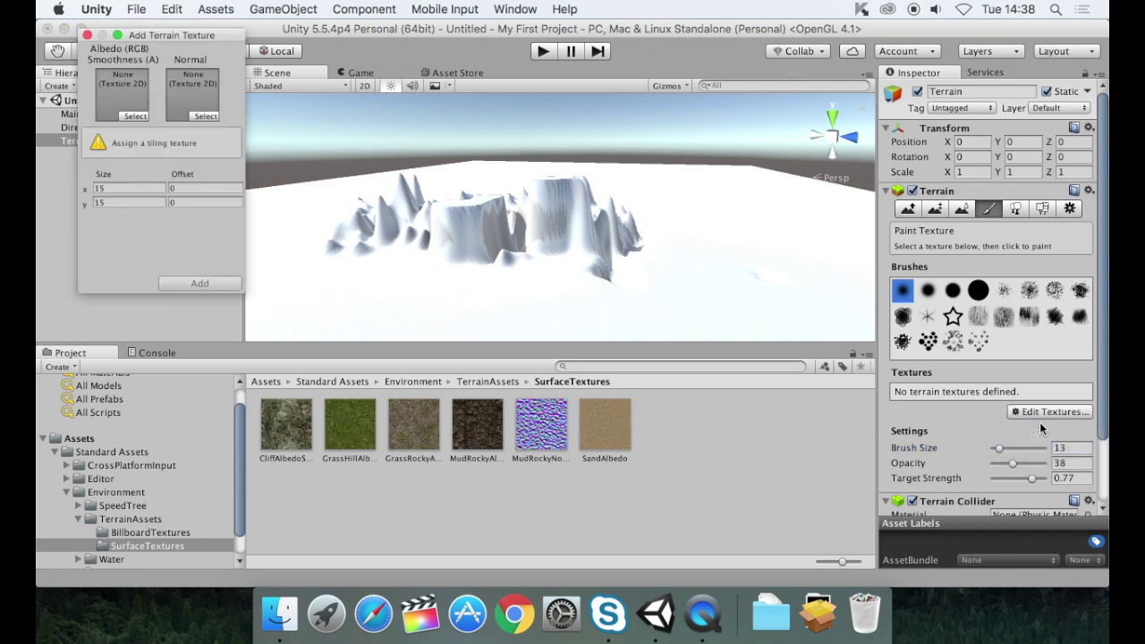
left_click(135, 116)
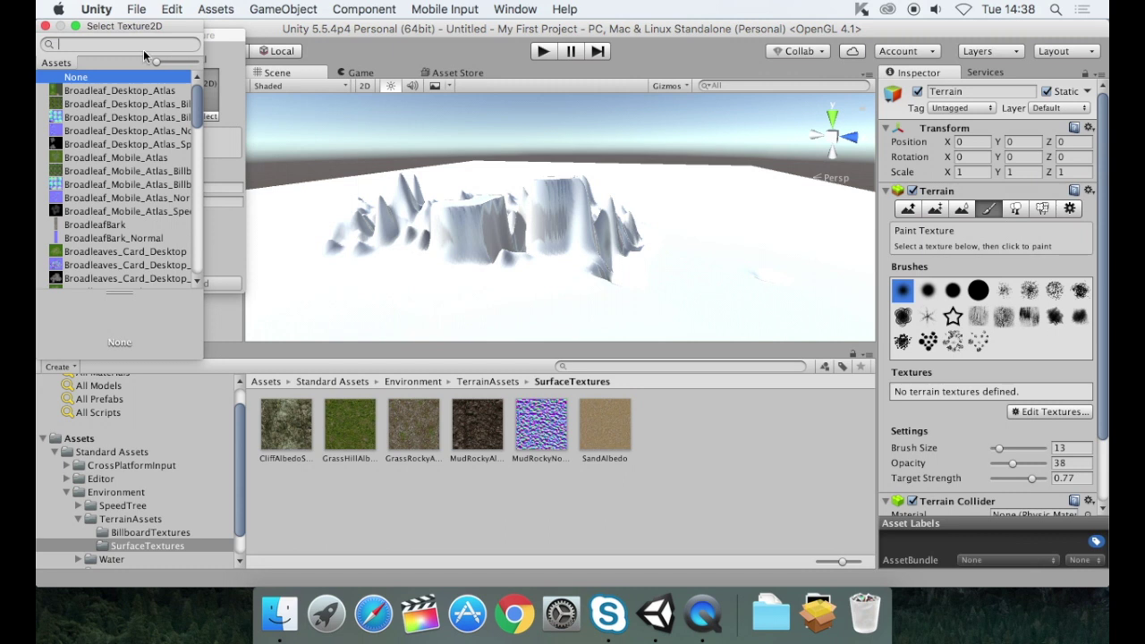
type("sand")
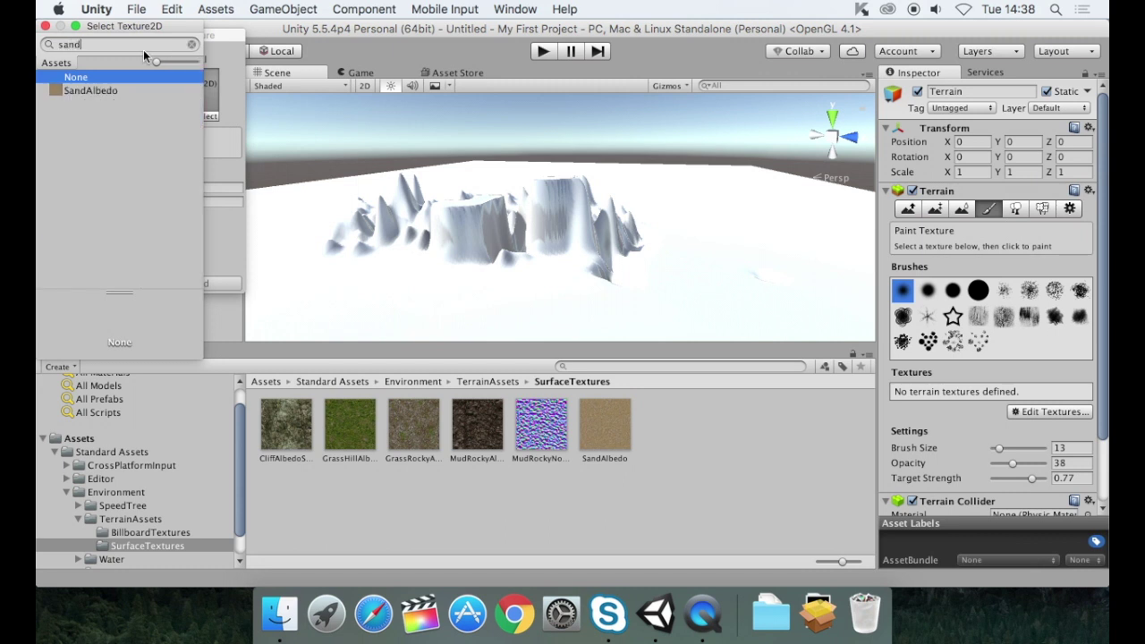
left_click(94, 91)
double_click(94, 90)
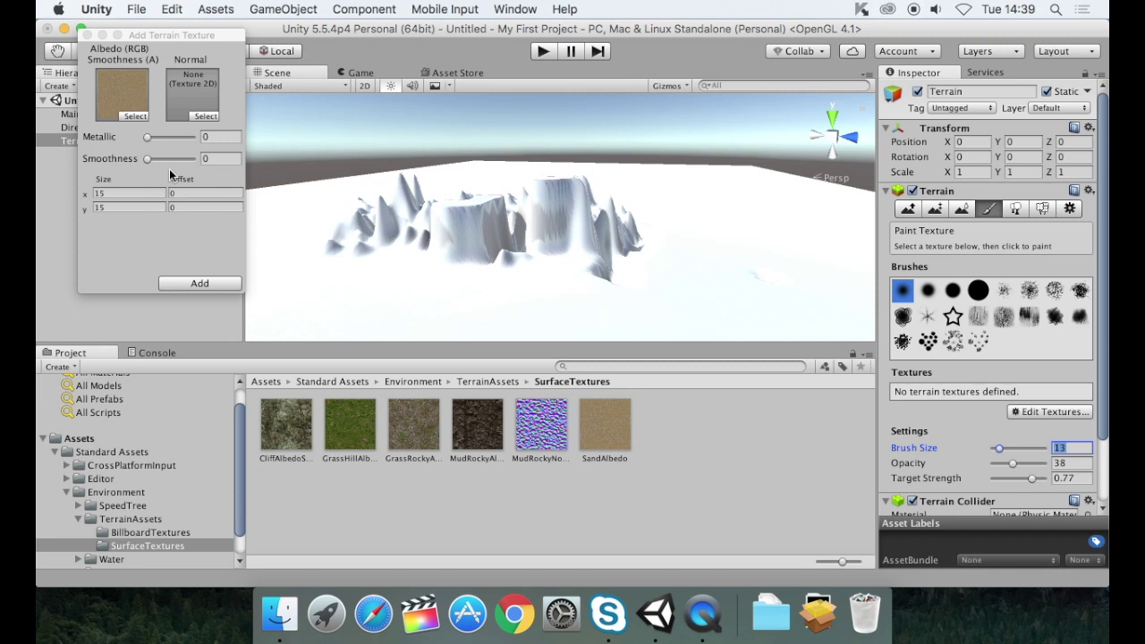
left_click(198, 283)
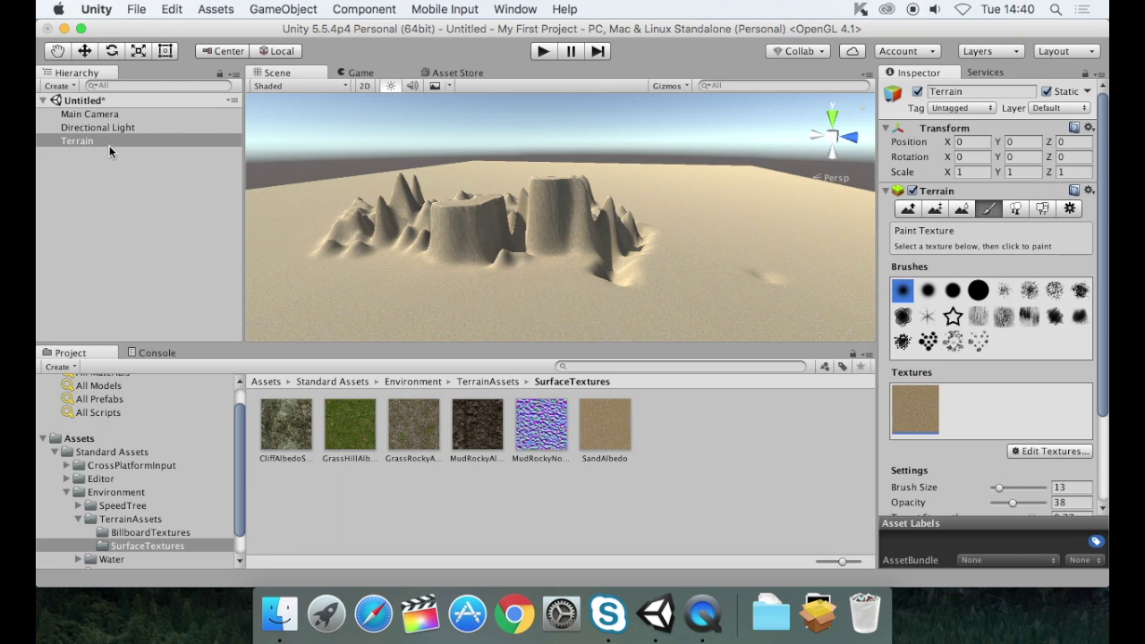
Step: Add GrassHillAlbedo as a second paint texture for the terrain
left_click(82, 146)
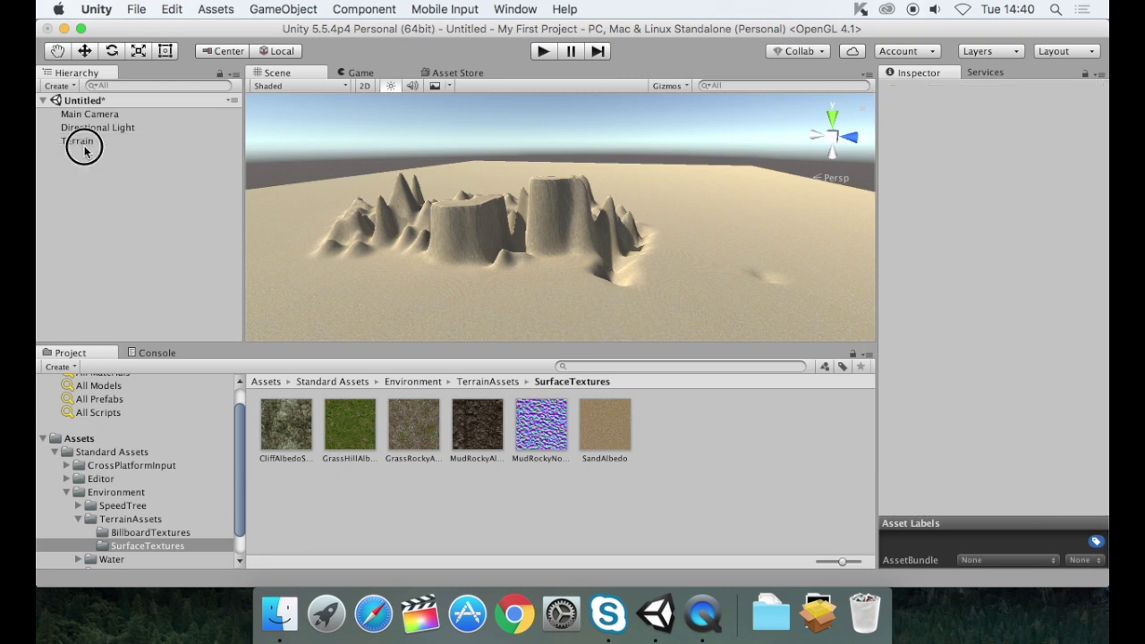
left_click(86, 140)
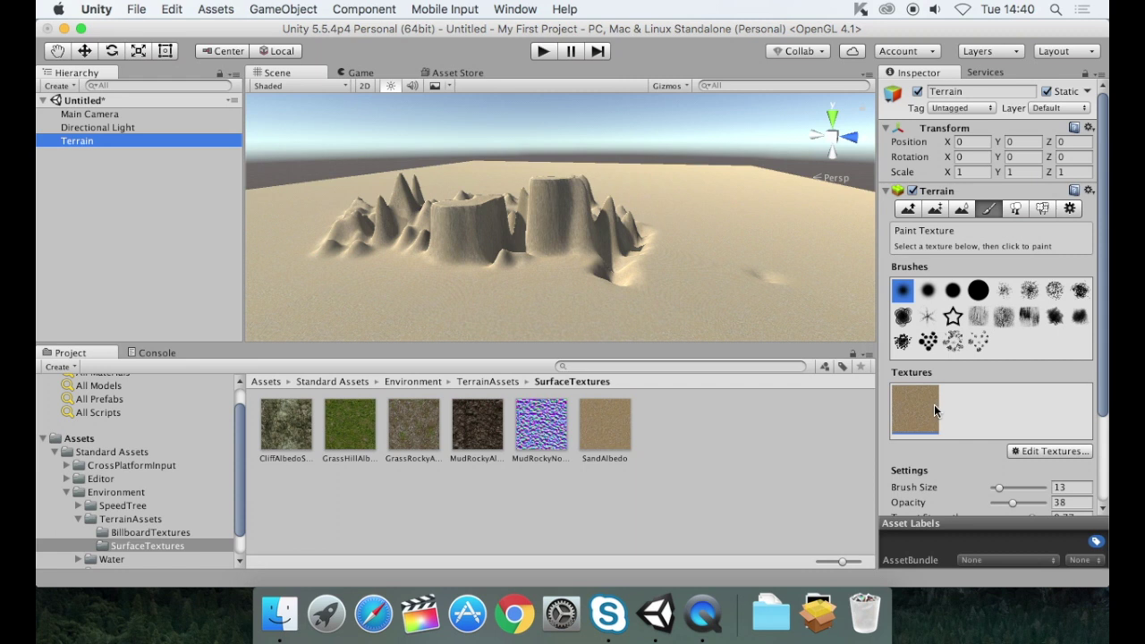
left_click(1042, 453)
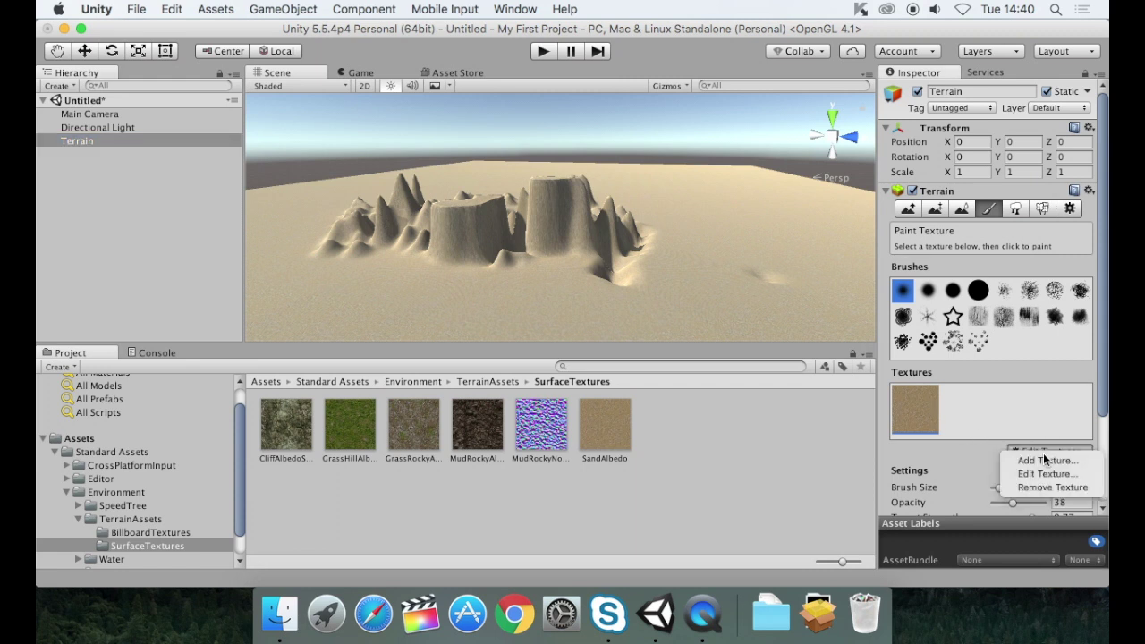
left_click(1043, 458)
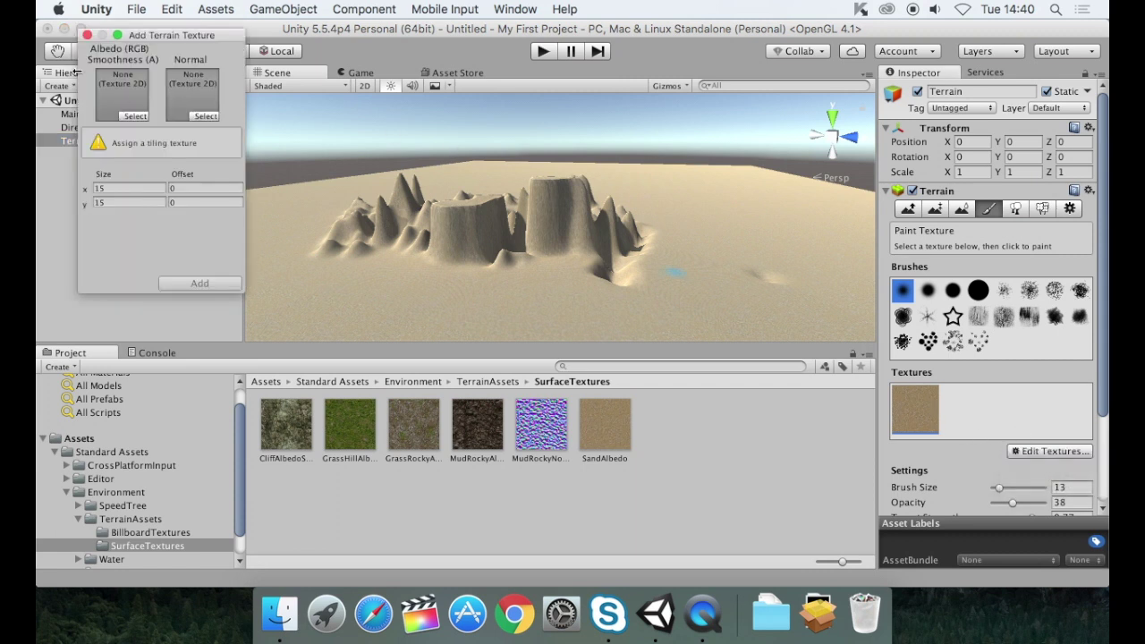
left_click(135, 116)
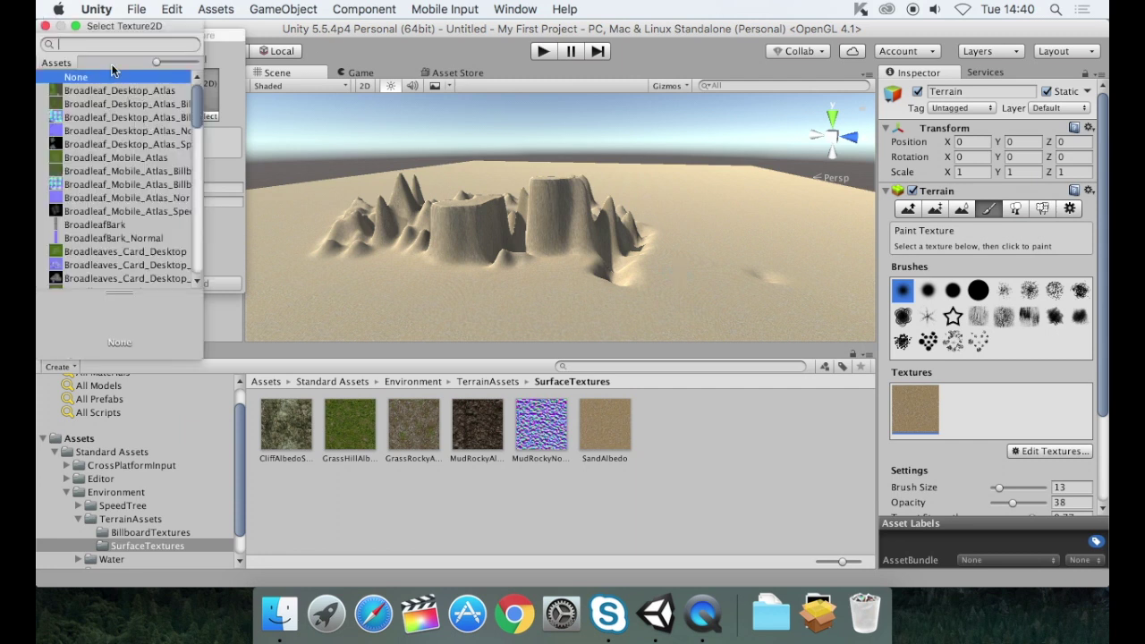
type("grass")
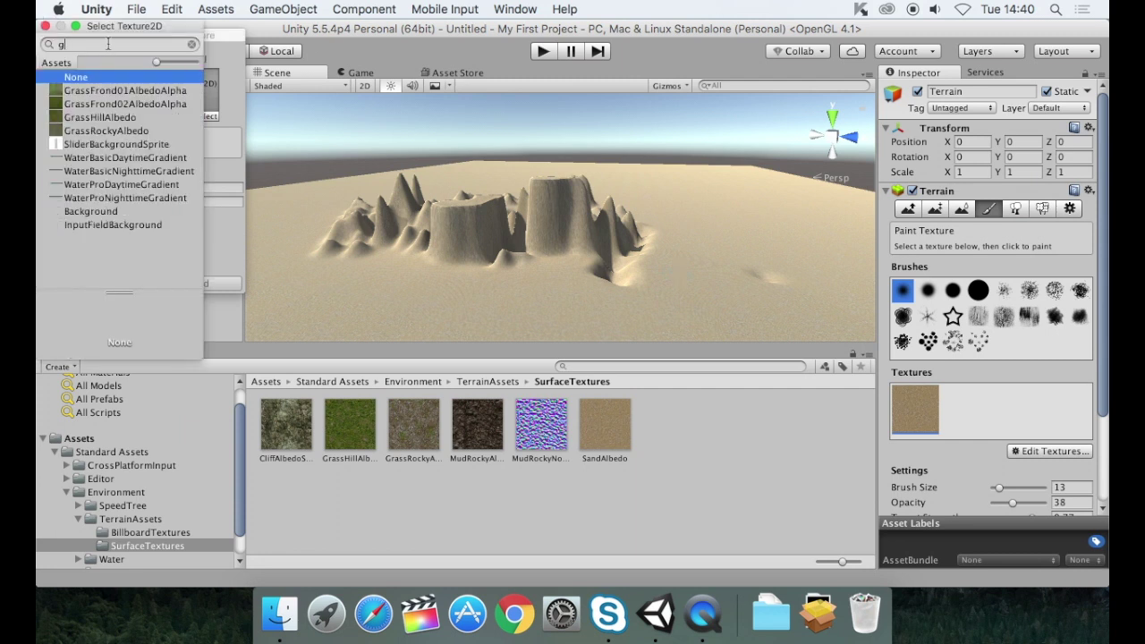
type("h")
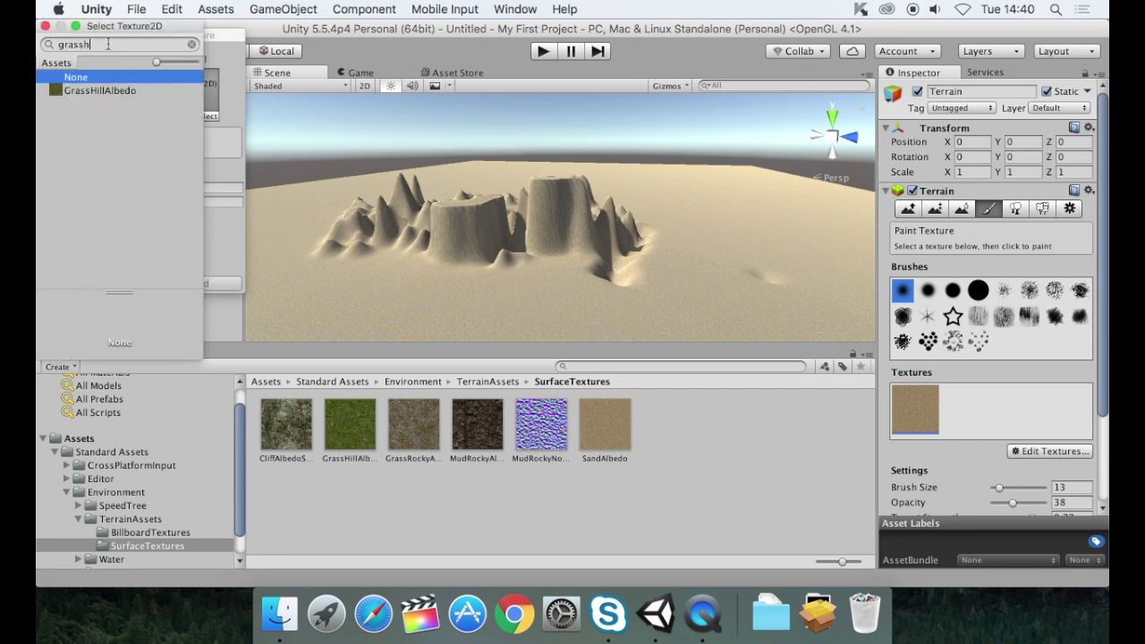
left_click(104, 91)
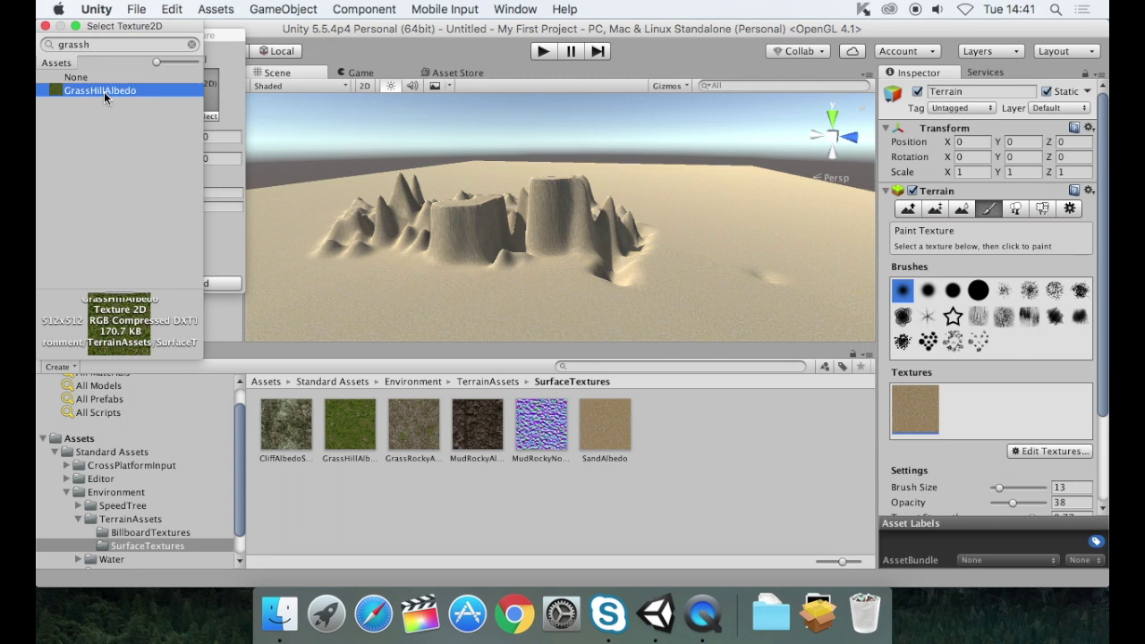
double_click(103, 91)
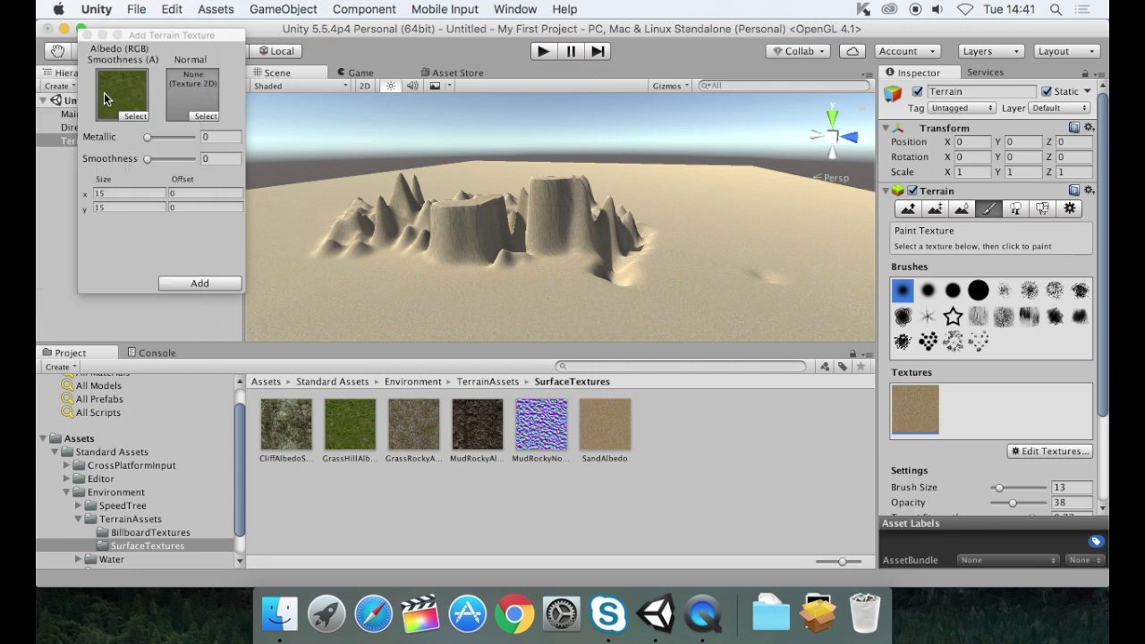
left_click(198, 283)
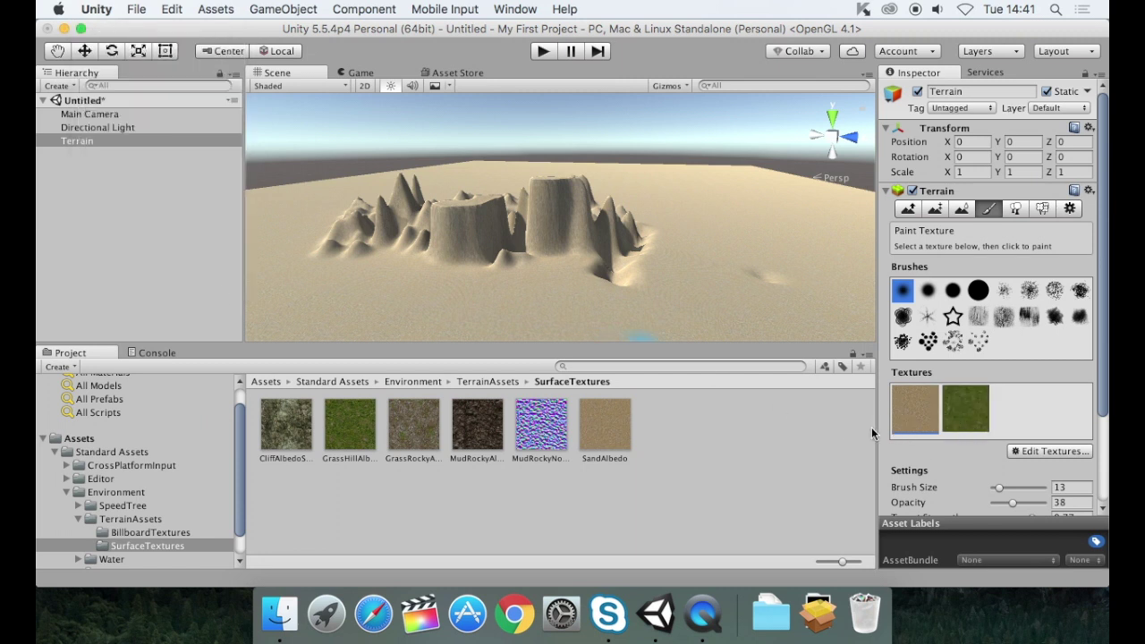
Step: Paint a grass patch on the flat sand in front of and beside the mountains, using a soft round brush and a streaky brush
left_click(970, 413)
mouse_move(736, 308)
left_mouse_down()
mouse_move(608, 327)
mouse_move(634, 310)
mouse_move(730, 308)
mouse_move(546, 307)
mouse_move(605, 313)
left_mouse_up()
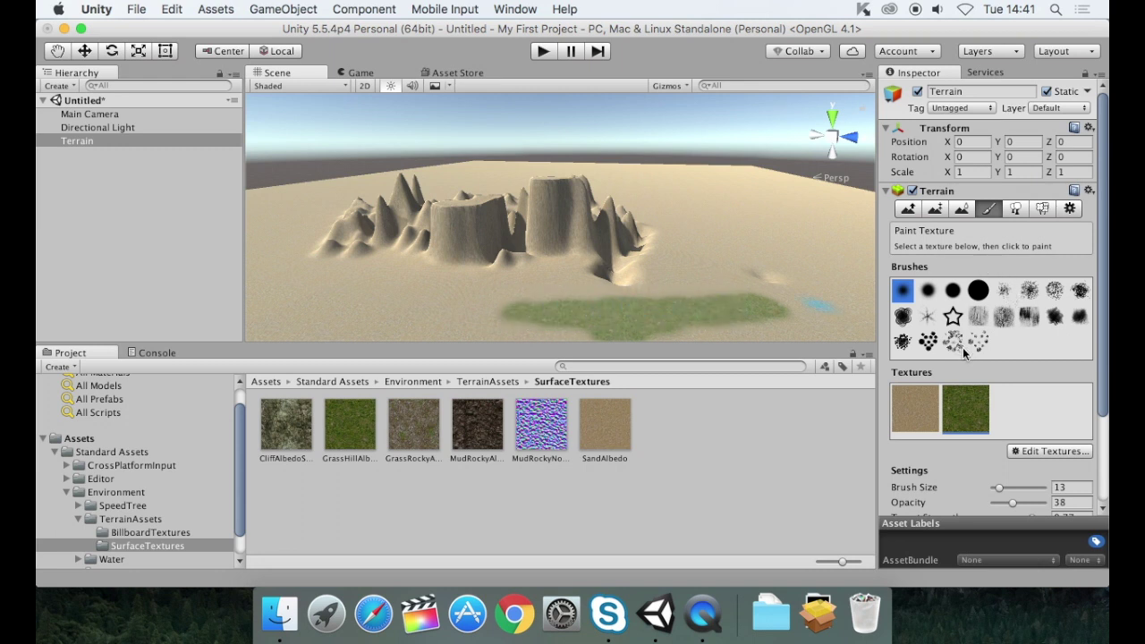
left_click(978, 317)
mouse_move(788, 315)
left_mouse_down()
mouse_move(810, 309)
mouse_move(610, 302)
mouse_move(704, 288)
mouse_move(707, 258)
mouse_move(731, 238)
mouse_move(800, 227)
mouse_move(728, 250)
mouse_move(784, 256)
mouse_move(795, 301)
mouse_move(807, 276)
mouse_move(785, 296)
mouse_move(741, 276)
mouse_move(784, 271)
mouse_move(794, 287)
left_mouse_up()
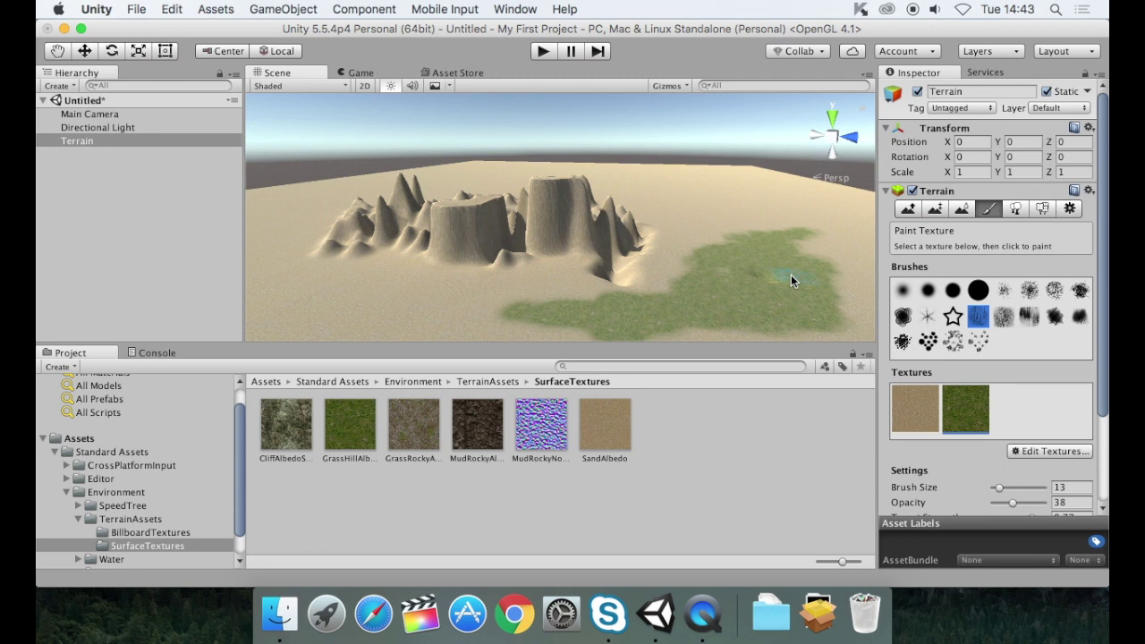
Step: Add CliffAlbedoSpecular as a third paint texture for the terrain
left_click(1050, 453)
left_click(1048, 459)
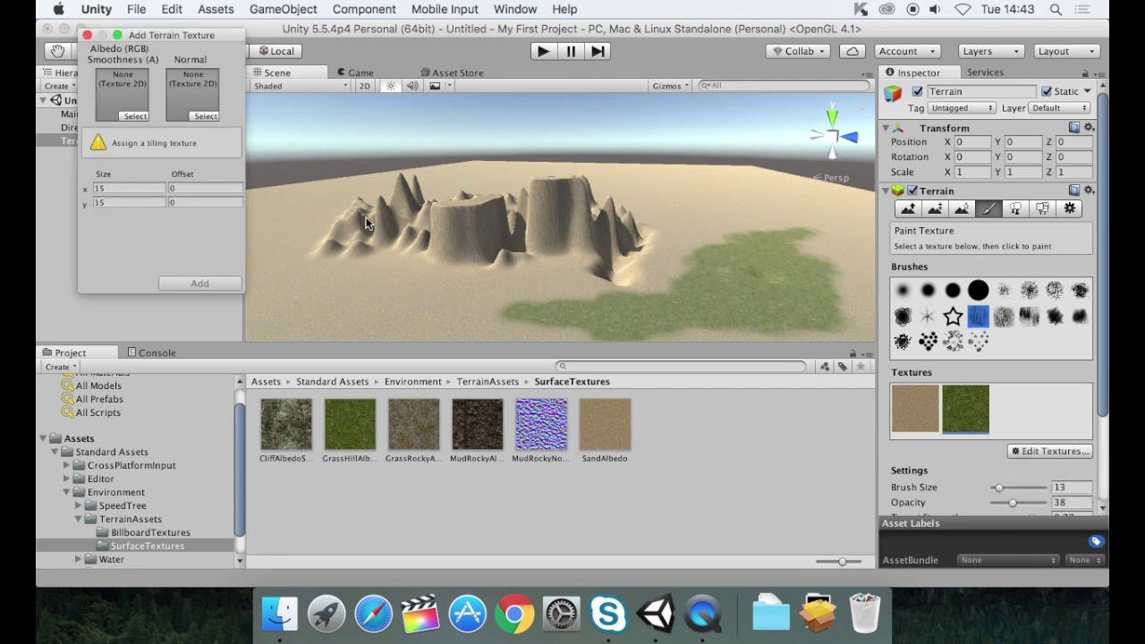
left_click(135, 116)
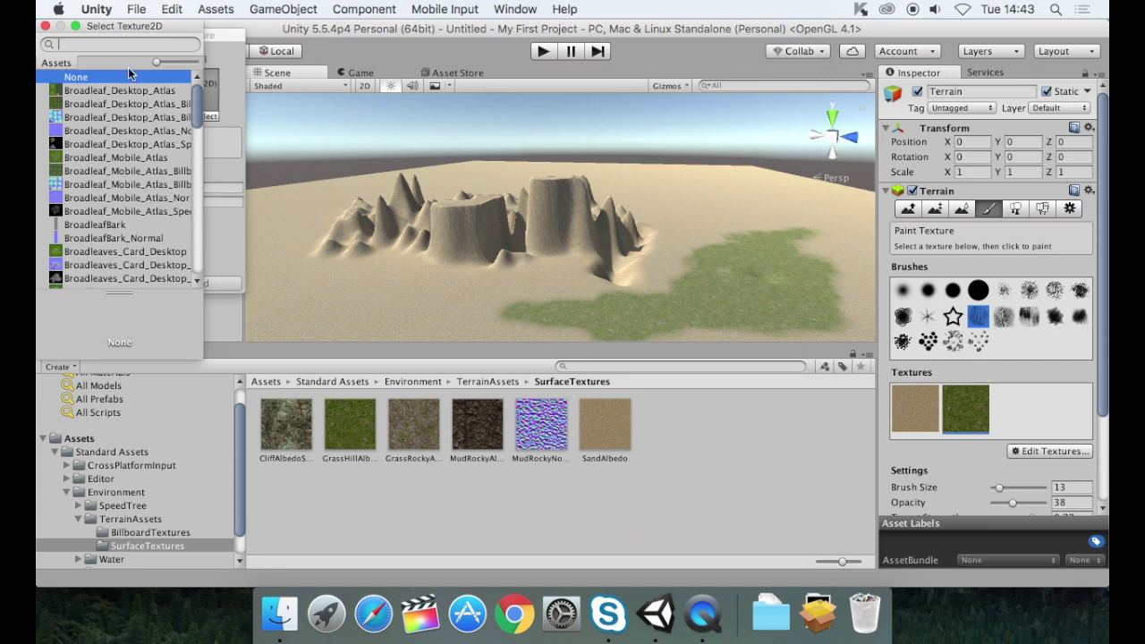
type("cliff")
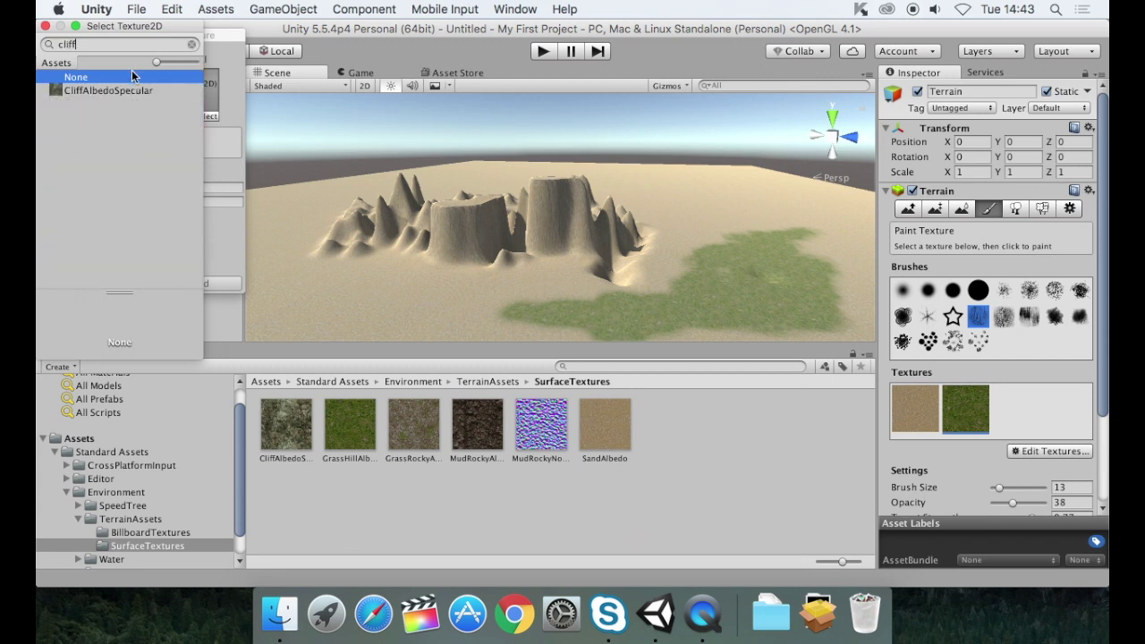
double_click(115, 89)
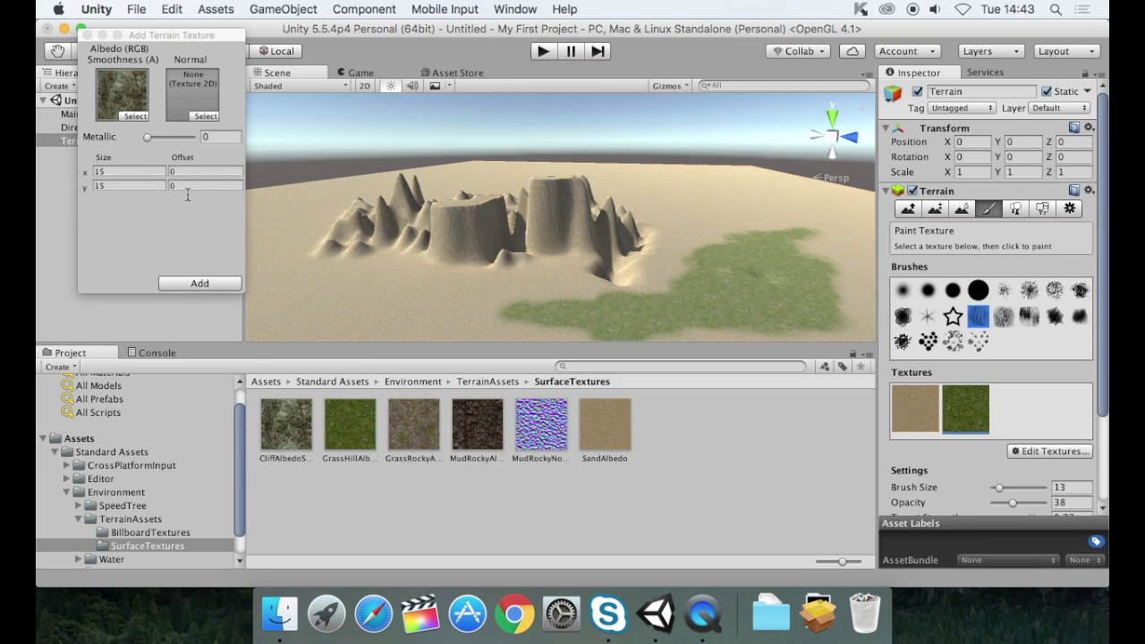
left_click(200, 283)
Step: Paint the sides of the lower plateau with grass and cover them with the cliff texture
mouse_move(453, 245)
left_mouse_down()
mouse_move(501, 242)
mouse_move(430, 254)
left_mouse_up()
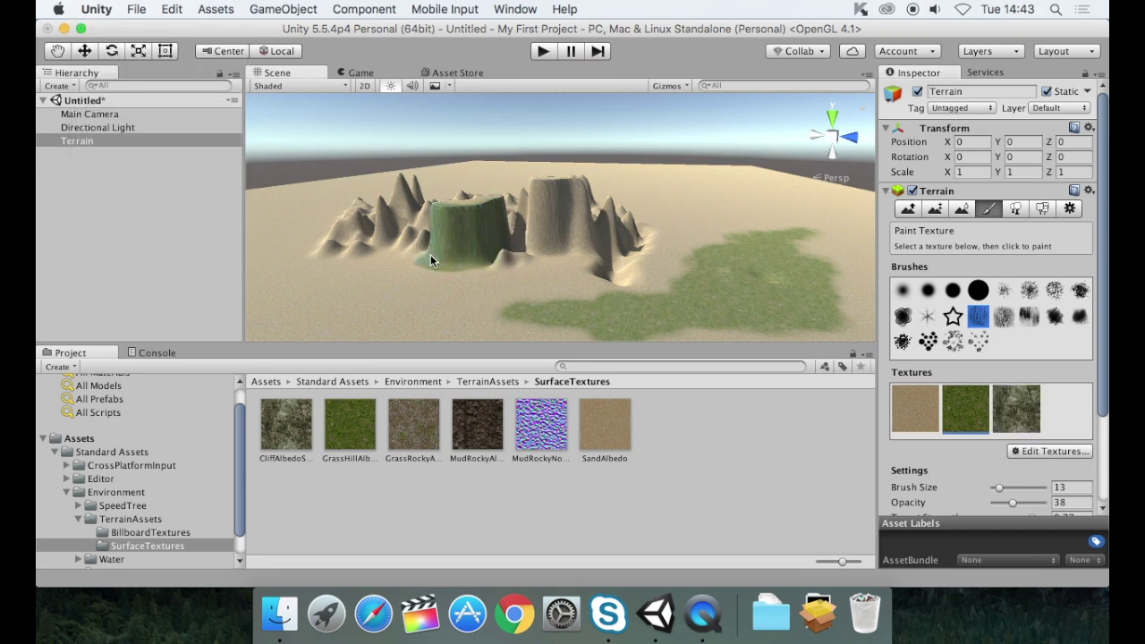
left_click(1015, 422)
mouse_move(461, 249)
left_mouse_down()
mouse_move(501, 248)
mouse_move(422, 248)
mouse_move(450, 255)
left_mouse_up()
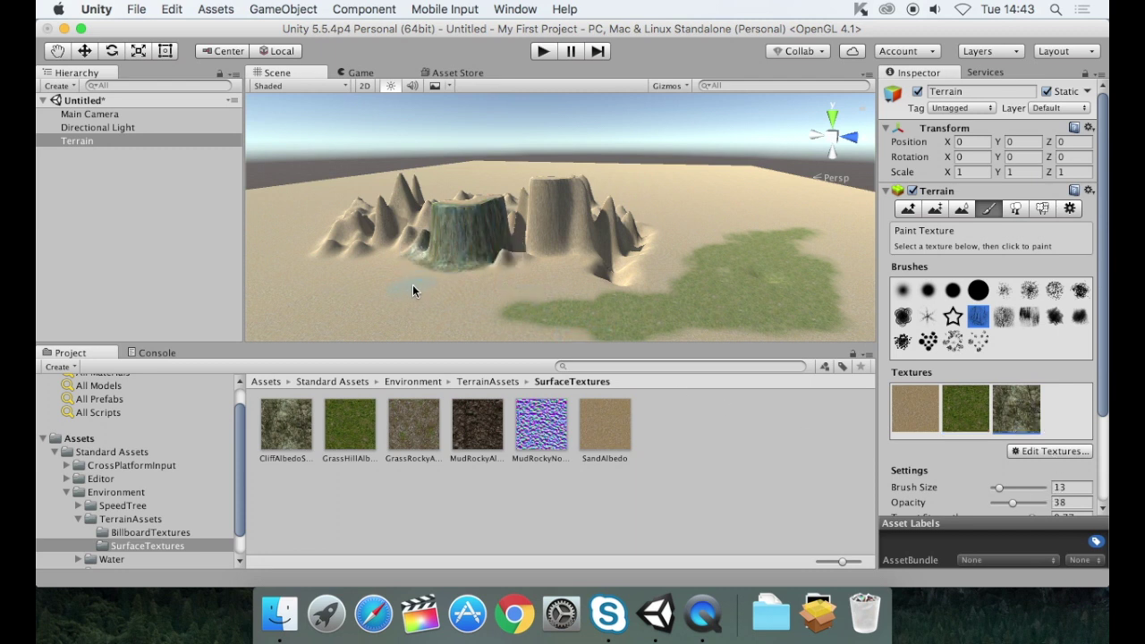
Step: Set the target strength of Paint Texture to 0.22
left_click(57, 51)
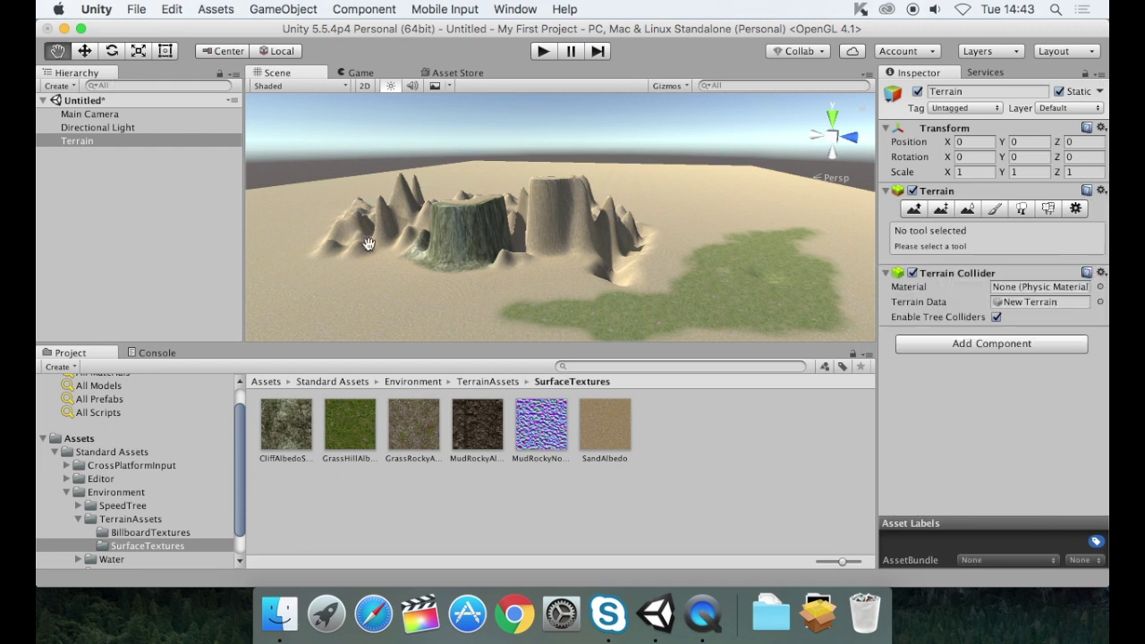
left_click_drag(403, 255, 430, 349)
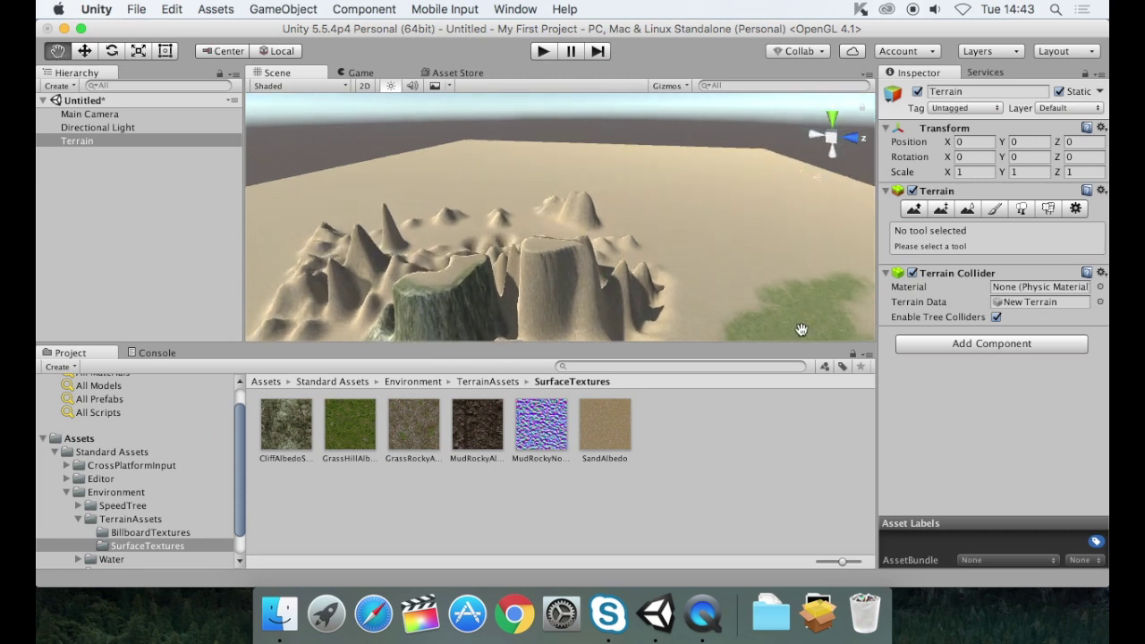
left_click(994, 210)
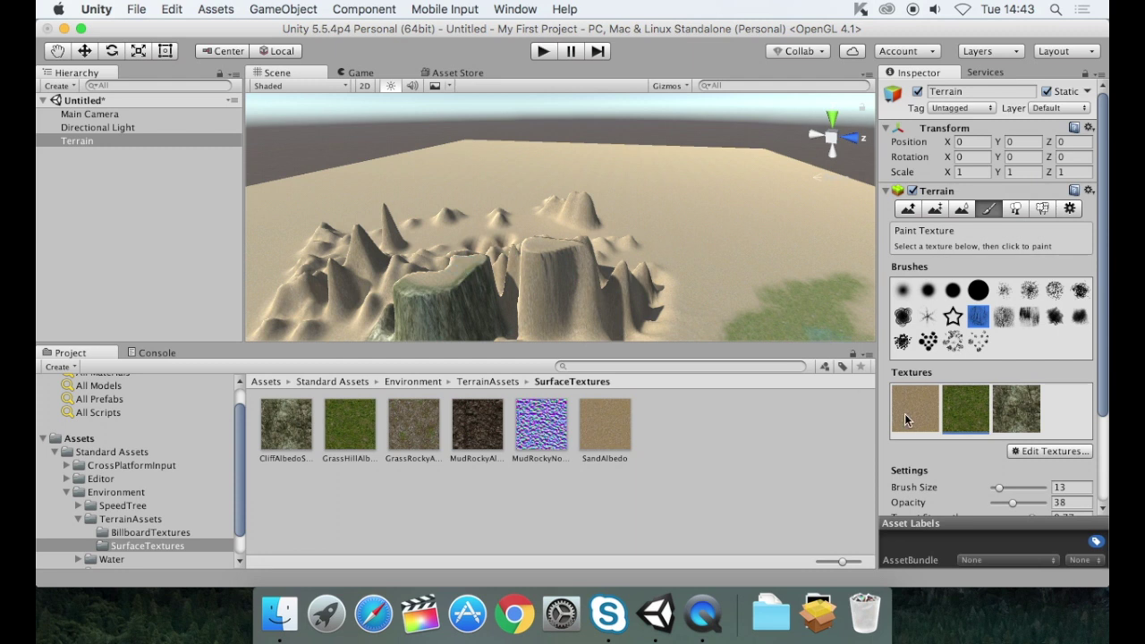
scroll(1099, 397, "down", 2)
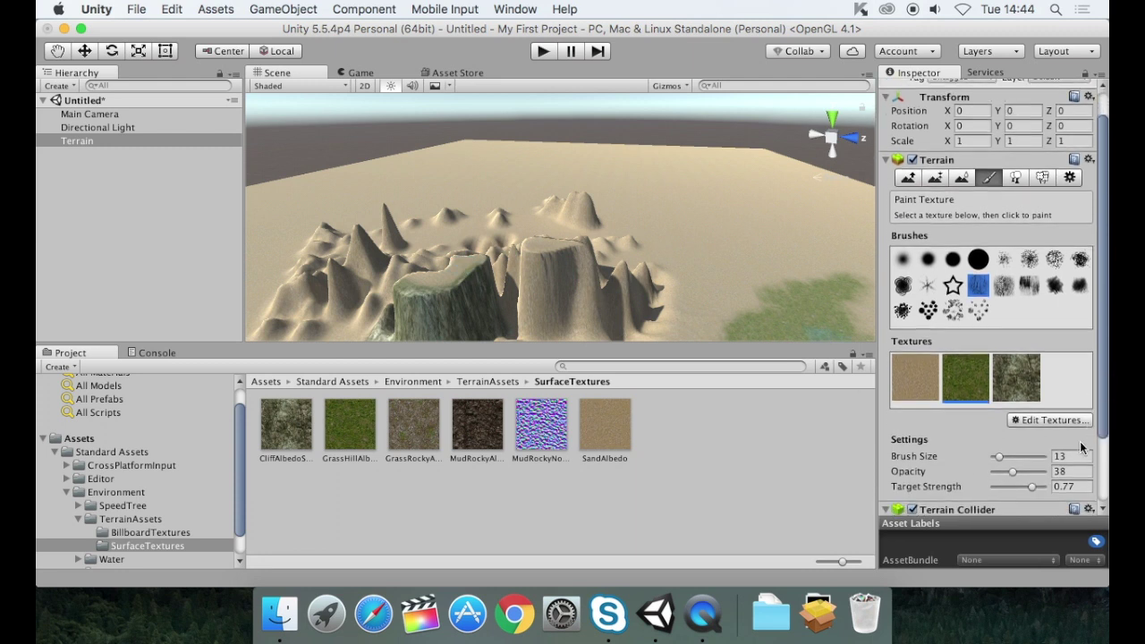
left_click_drag(1032, 486, 1003, 487)
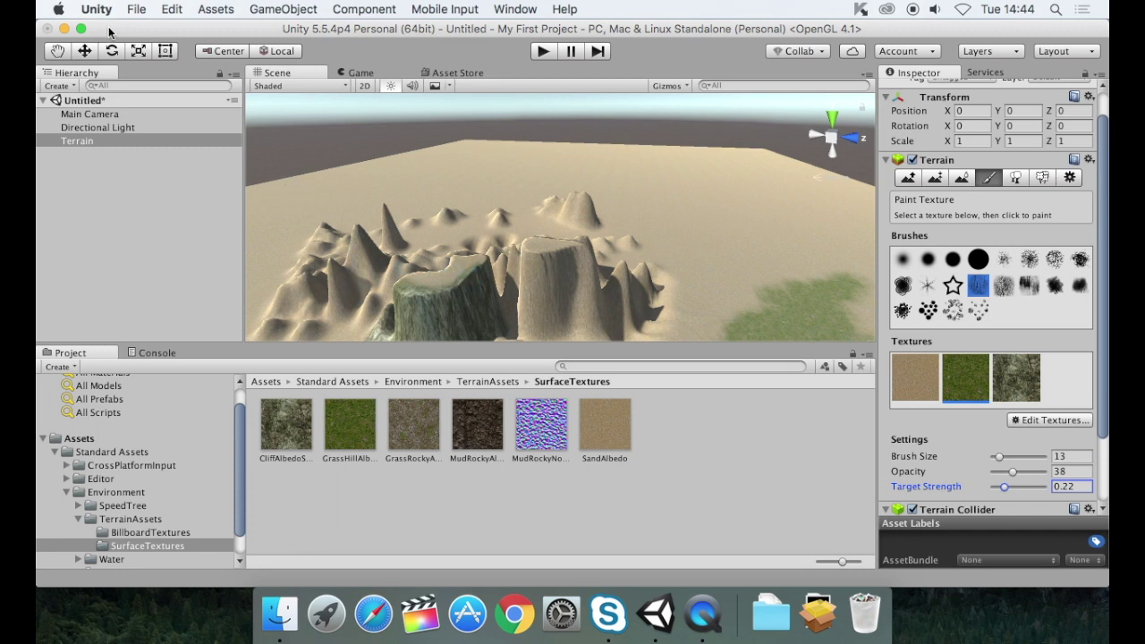
Step: Set the Paint Texture target strength to 0.17 and the brush size to 6 for close work on the plateaus
left_click(57, 51)
left_click_drag(429, 270, 457, 379, "ctrl")
left_click_drag(360, 256, 451, 177)
left_click_drag(439, 230, 438, 291, "ctrl")
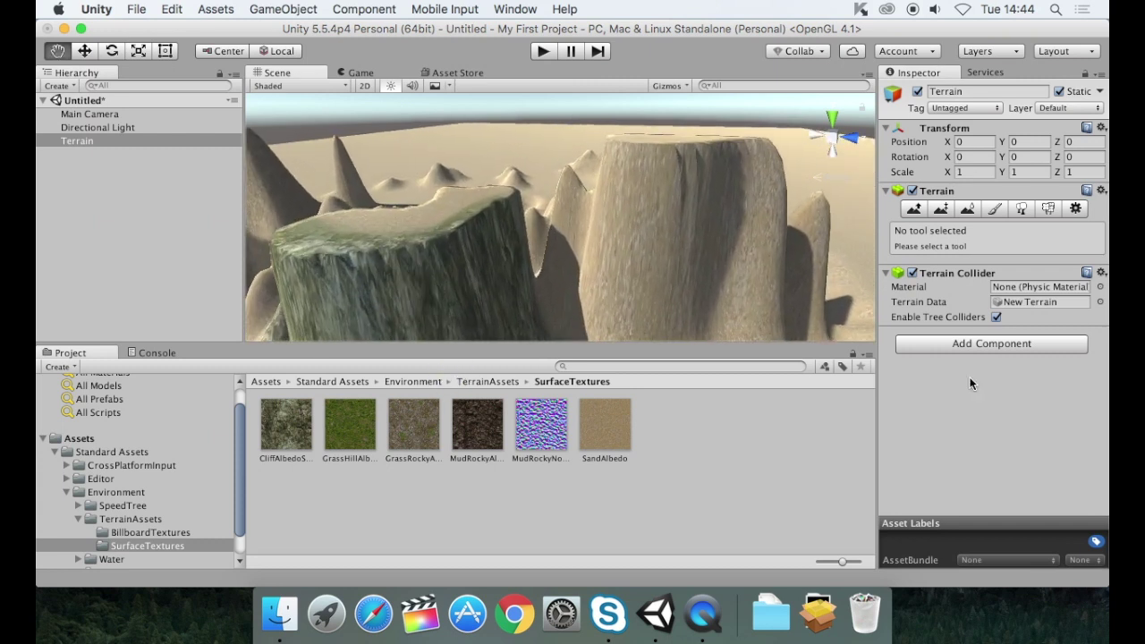
left_click(993, 208)
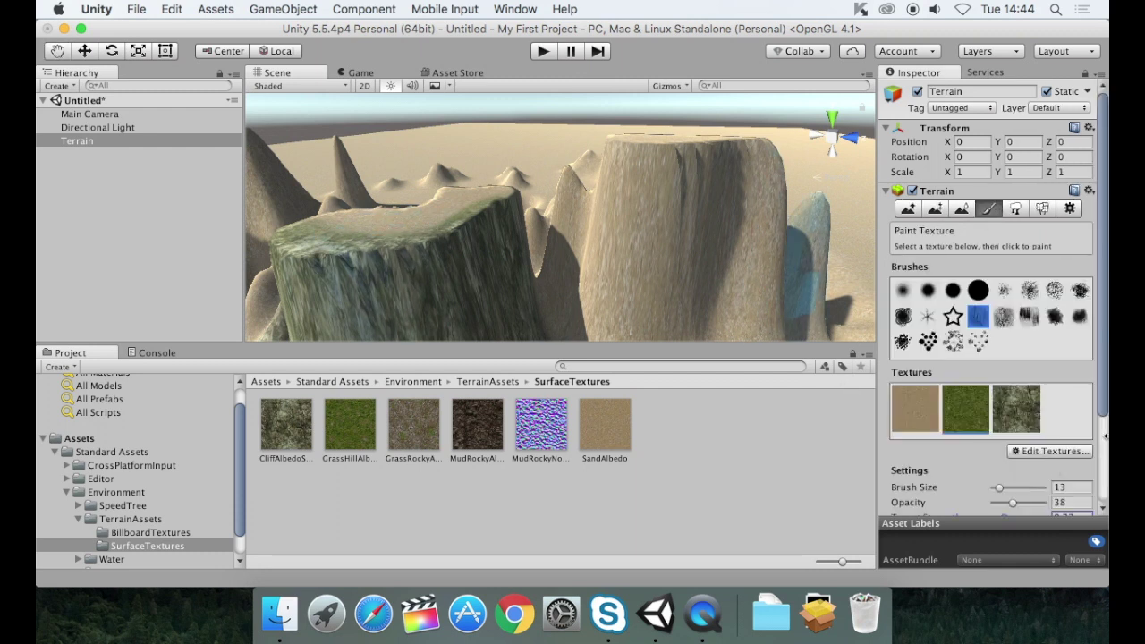
scroll(1106, 411, "down", 3)
left_click(1004, 464)
left_click_drag(1003, 465, 997, 434)
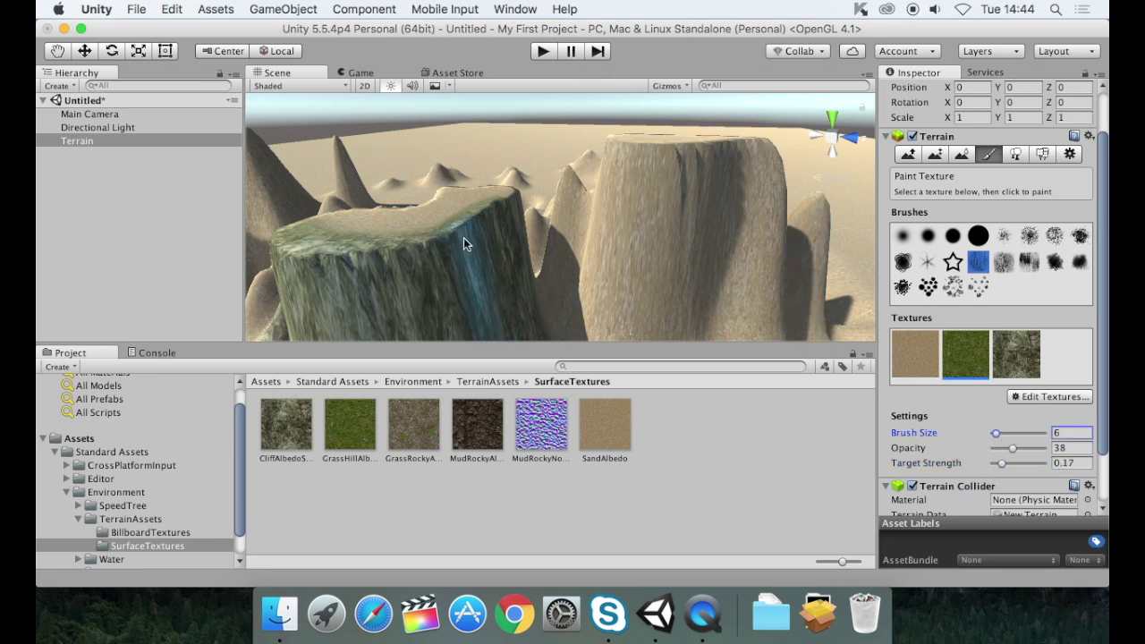
Step: Paint the top of the lower plateau with grass, raising the target strength to 0.54
left_click_drag(395, 223, 443, 215)
left_click_drag(1001, 464, 1020, 463)
mouse_move(427, 224)
left_mouse_down()
mouse_move(462, 197)
mouse_move(452, 212)
mouse_move(495, 191)
mouse_move(444, 192)
mouse_move(358, 227)
mouse_move(399, 241)
mouse_move(327, 238)
mouse_move(309, 220)
mouse_move(324, 245)
mouse_move(378, 214)
mouse_move(349, 224)
left_mouse_up()
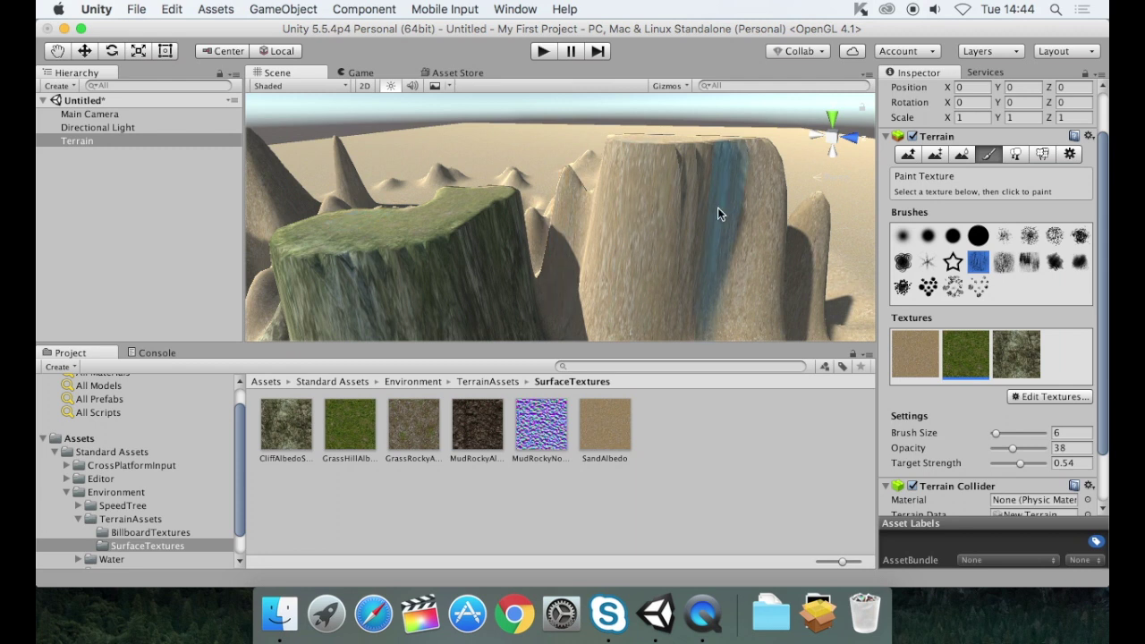
Step: Make the cliff texture the active paint texture and examine the plateaus from the side and from above
left_click(1014, 354)
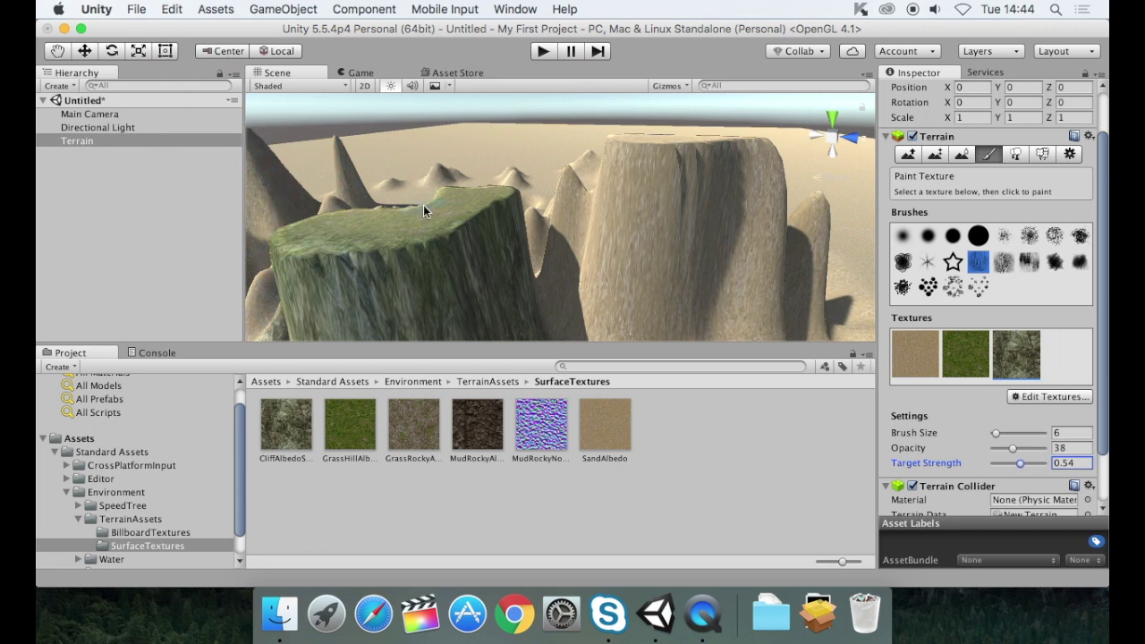
left_click_drag(355, 184, 317, 148, "alt")
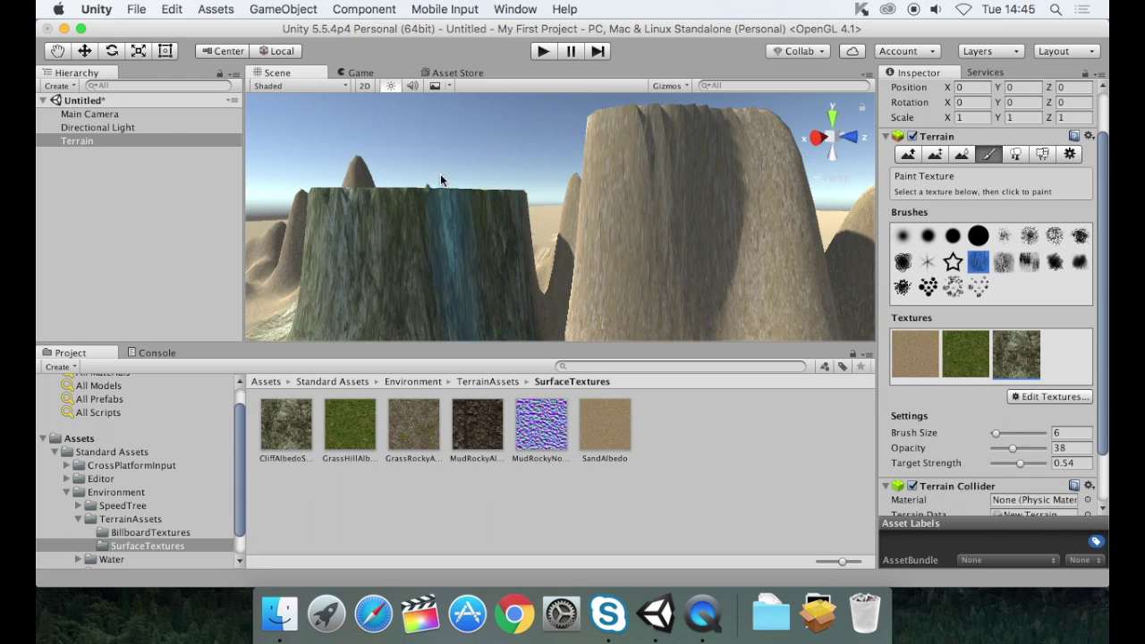
key("alt")
left_click_drag(428, 145, 624, 280, "alt")
mouse_move(434, 181)
left_mouse_down("alt")
mouse_move(402, 247)
mouse_move(398, 221)
left_mouse_up("alt")
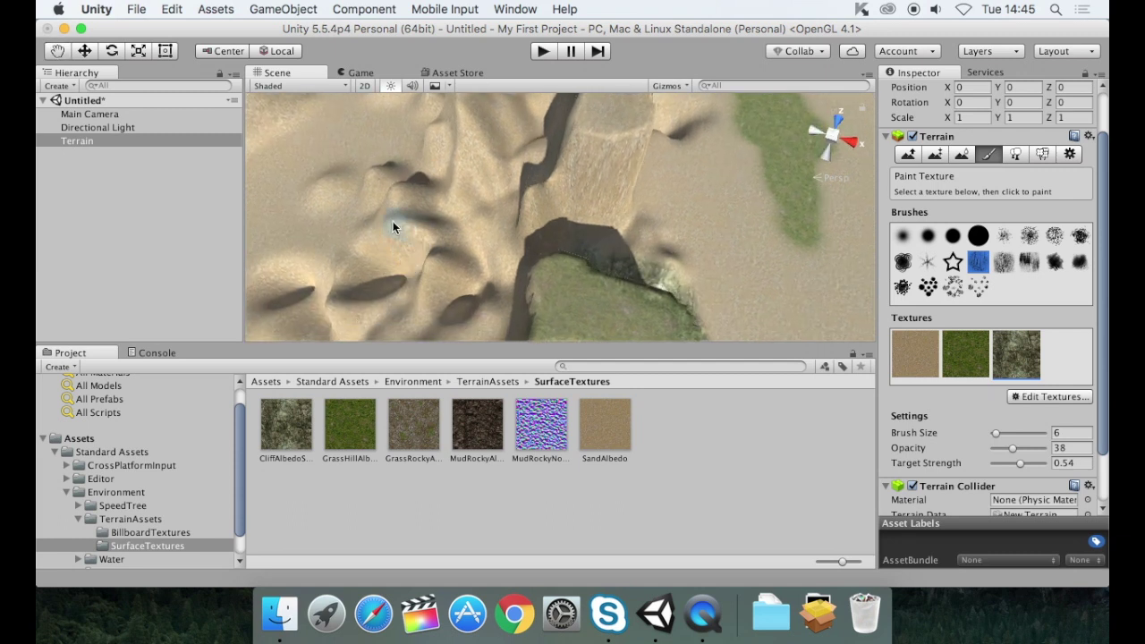
mouse_move(379, 205)
left_mouse_down("alt")
mouse_move(378, 220)
mouse_move(371, 205)
left_mouse_up("alt")
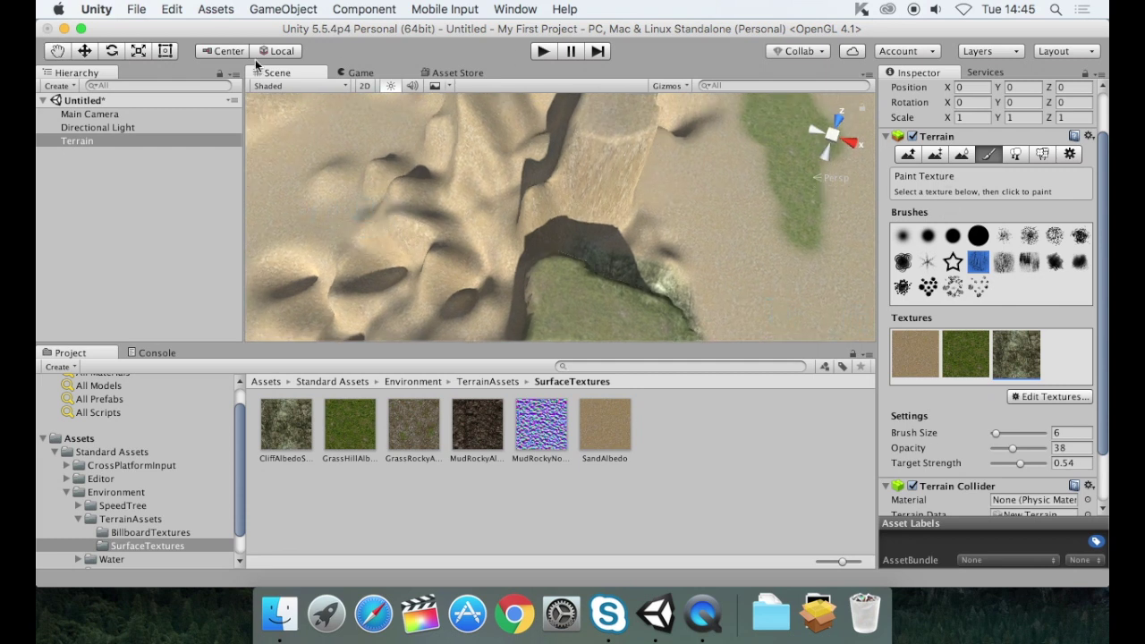
left_click(52, 52)
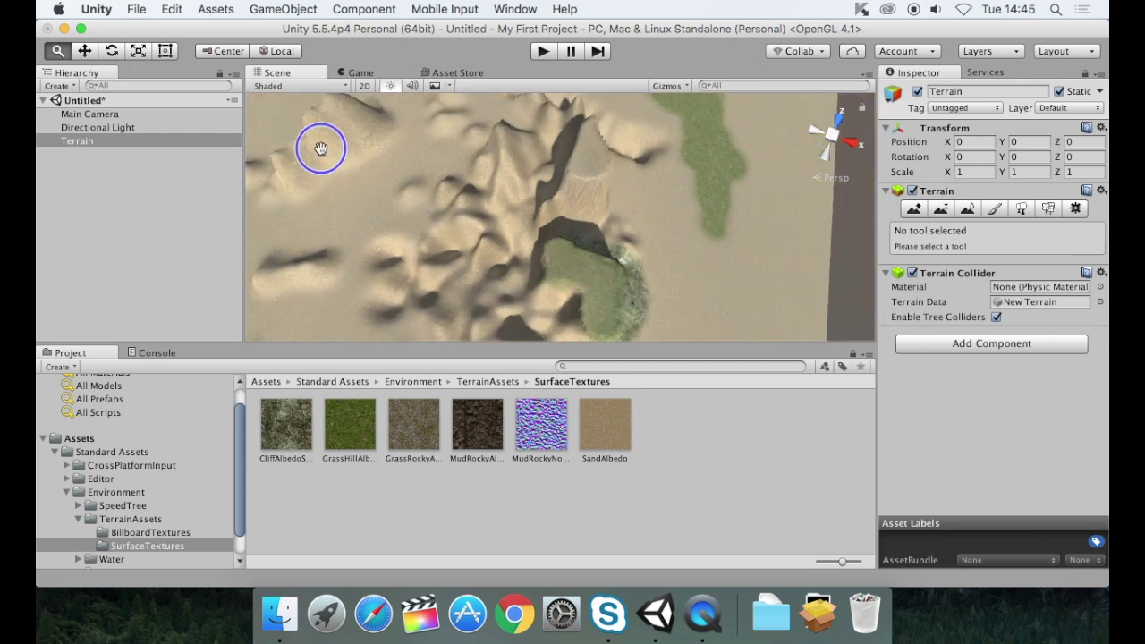